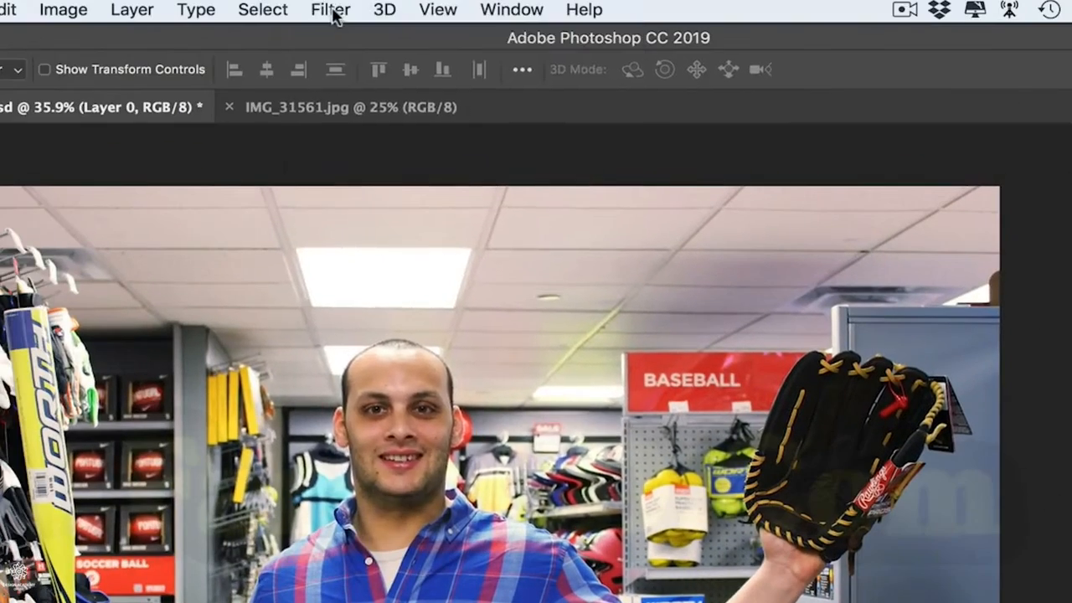
# Step: Open the Liquify filter on the store photo and bend the large yellow bat into a wavy shape with the Forward Warp tool
pyautogui.click(333, 10)
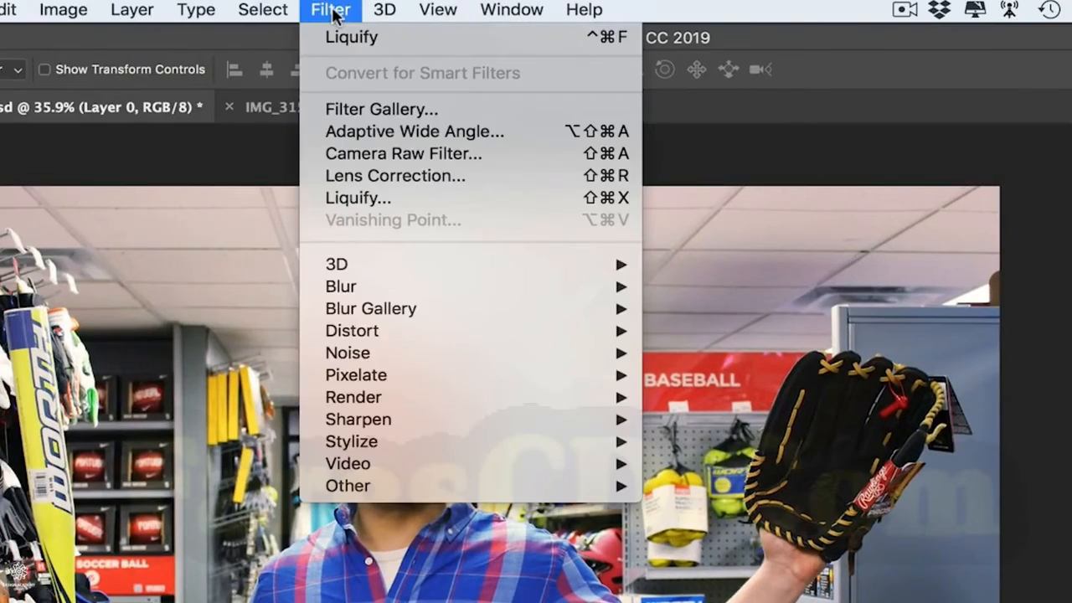
pyautogui.click(361, 199)
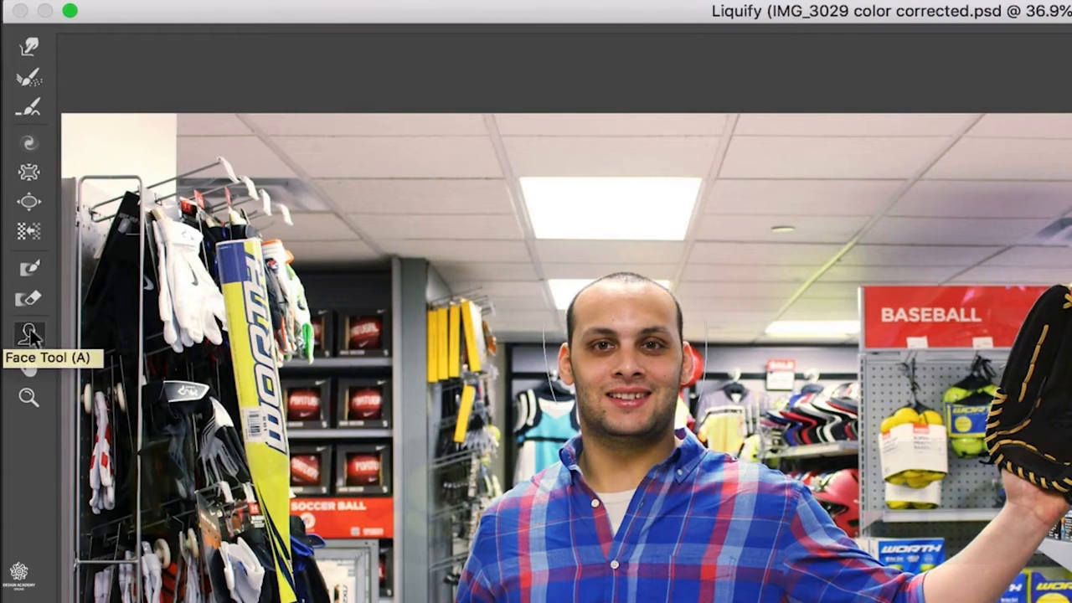
pyautogui.click(28, 51)
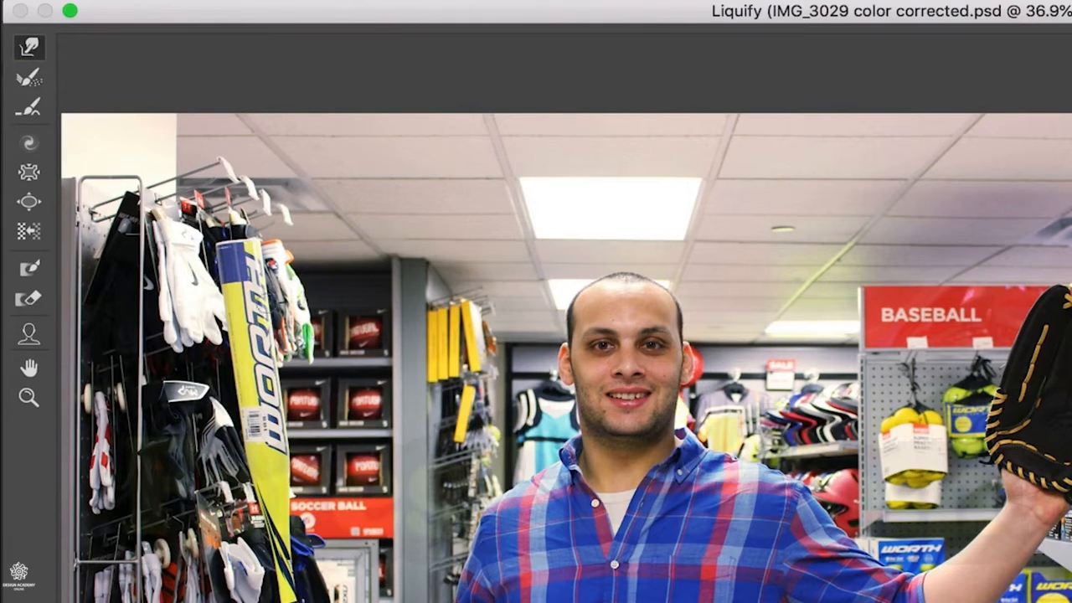
pyautogui.moveTo(239, 301); pyautogui.dragTo(242, 298)
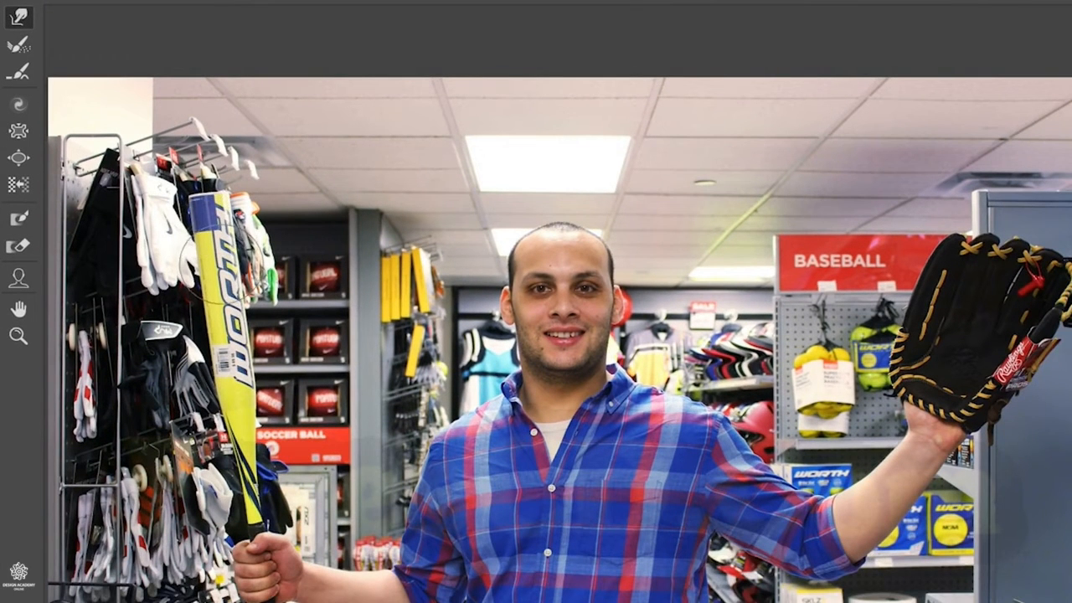
pyautogui.moveTo(213, 251)
pyautogui.mouseDown()
pyautogui.moveTo(220, 266)
pyautogui.moveTo(205, 270)
pyautogui.moveTo(222, 331)
pyautogui.moveTo(230, 344)
pyautogui.moveTo(227, 318)
pyautogui.moveTo(239, 317)
pyautogui.moveTo(247, 335)
pyautogui.moveTo(222, 330)
pyautogui.moveTo(228, 395)
pyautogui.moveTo(247, 383)
pyautogui.moveTo(219, 381)
pyautogui.moveTo(239, 385)
pyautogui.moveTo(222, 352)
pyautogui.moveTo(226, 331)
pyautogui.moveTo(216, 335)
pyautogui.mouseUp()
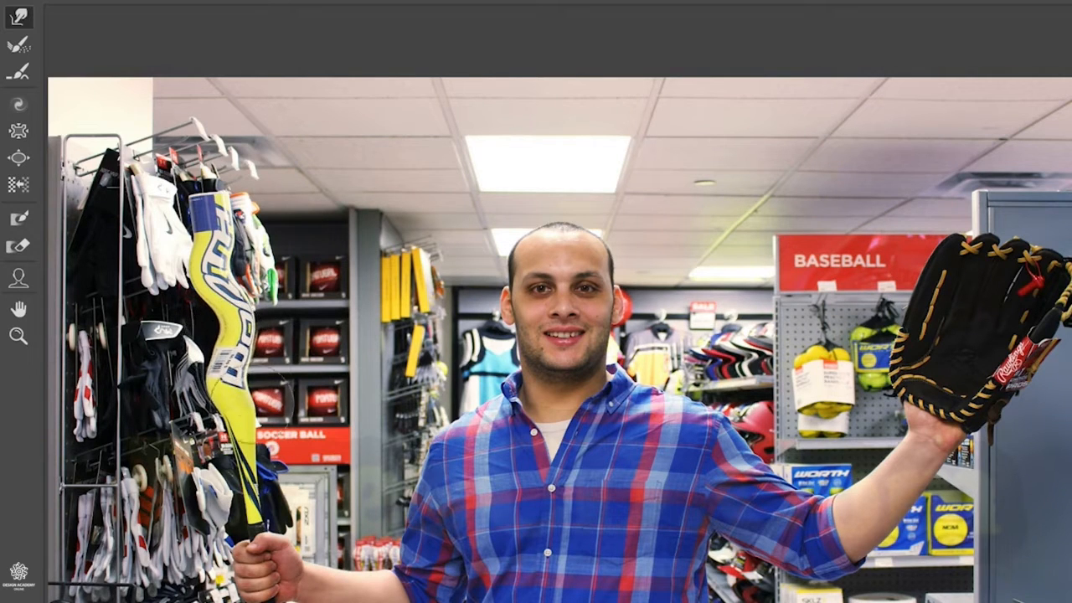
pyautogui.moveTo(214, 201)
pyautogui.mouseDown()
pyautogui.moveTo(222, 191)
pyautogui.moveTo(209, 194)
pyautogui.moveTo(222, 202)
pyautogui.moveTo(214, 205)
pyautogui.moveTo(226, 201)
pyautogui.mouseUp()
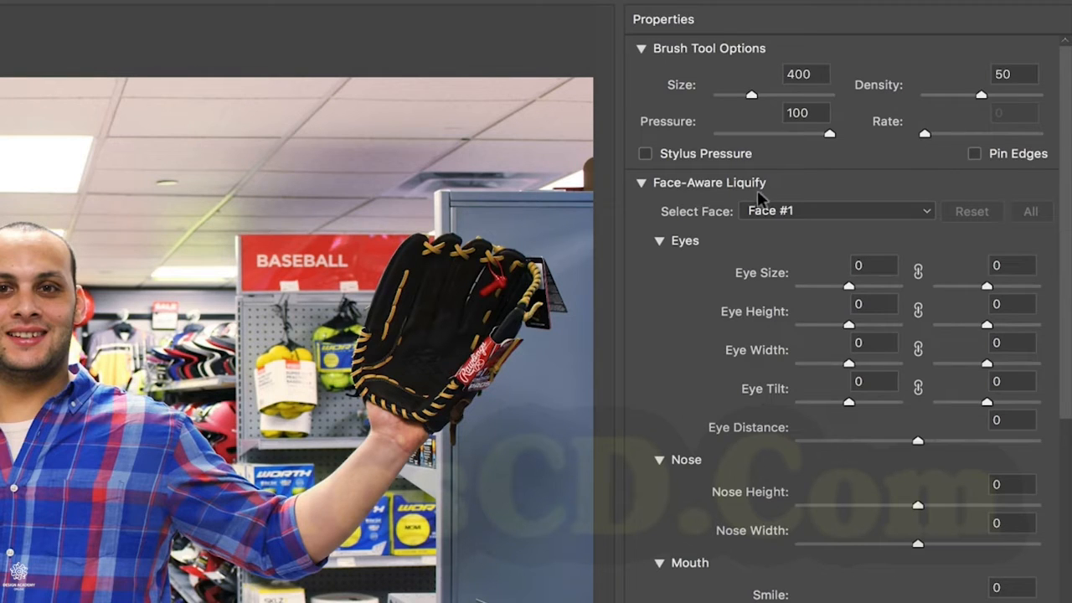
# Step: Collapse the Face-Aware Liquify options and show the mesh over the photo
pyautogui.click(641, 182)
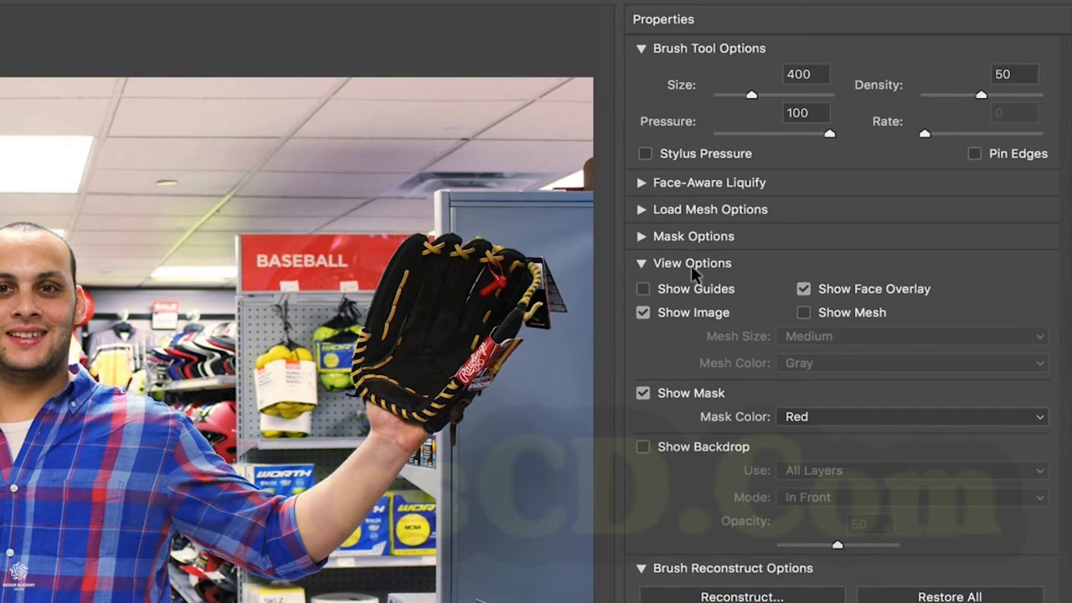
pyautogui.click(808, 313)
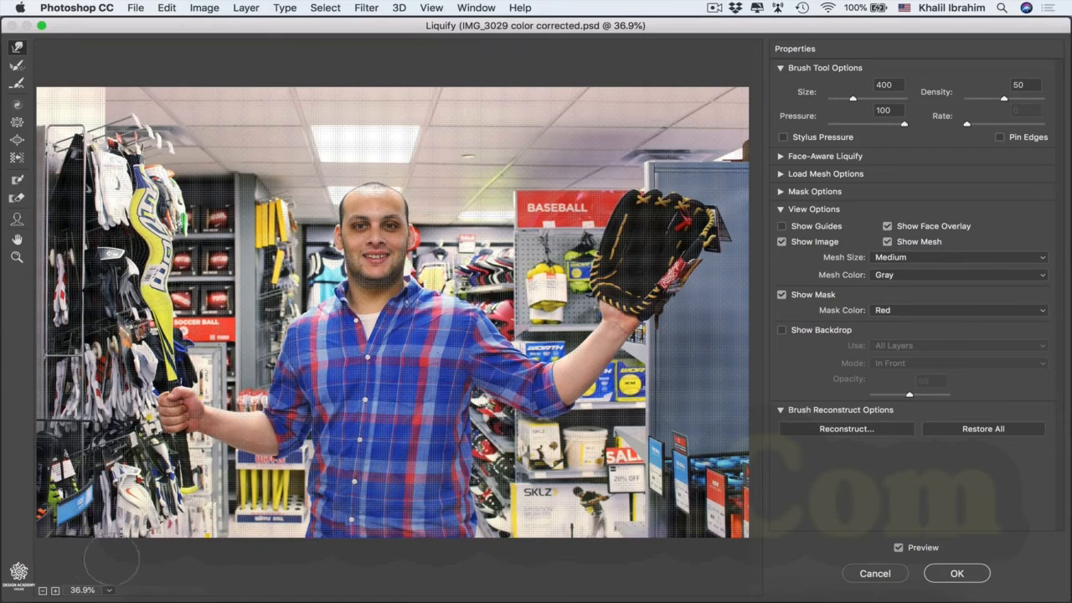
pyautogui.click(56, 591)
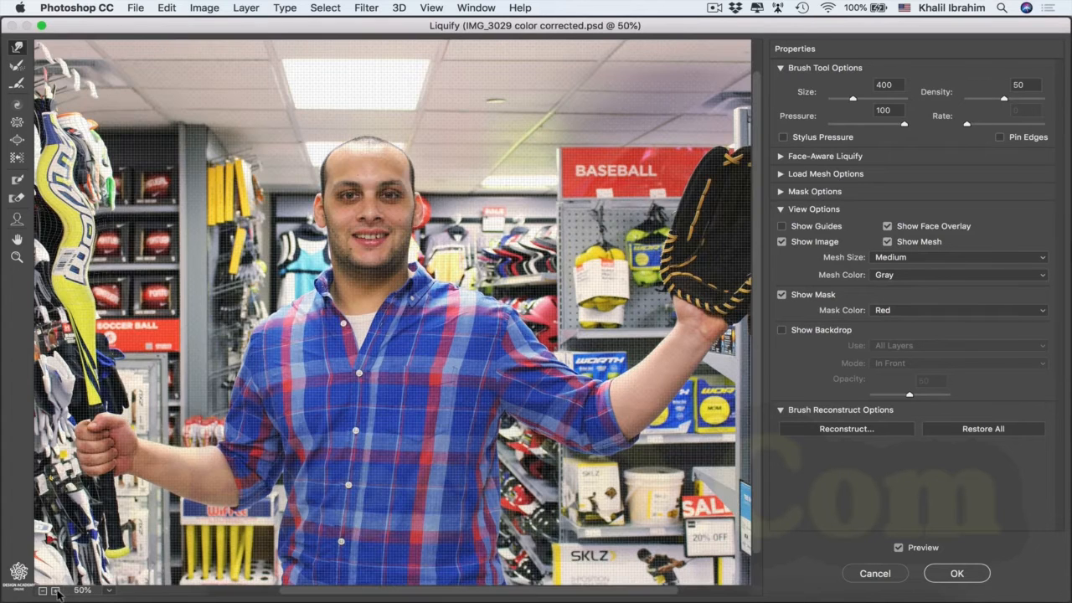
pyautogui.moveTo(333, 595); pyautogui.dragTo(264, 594)
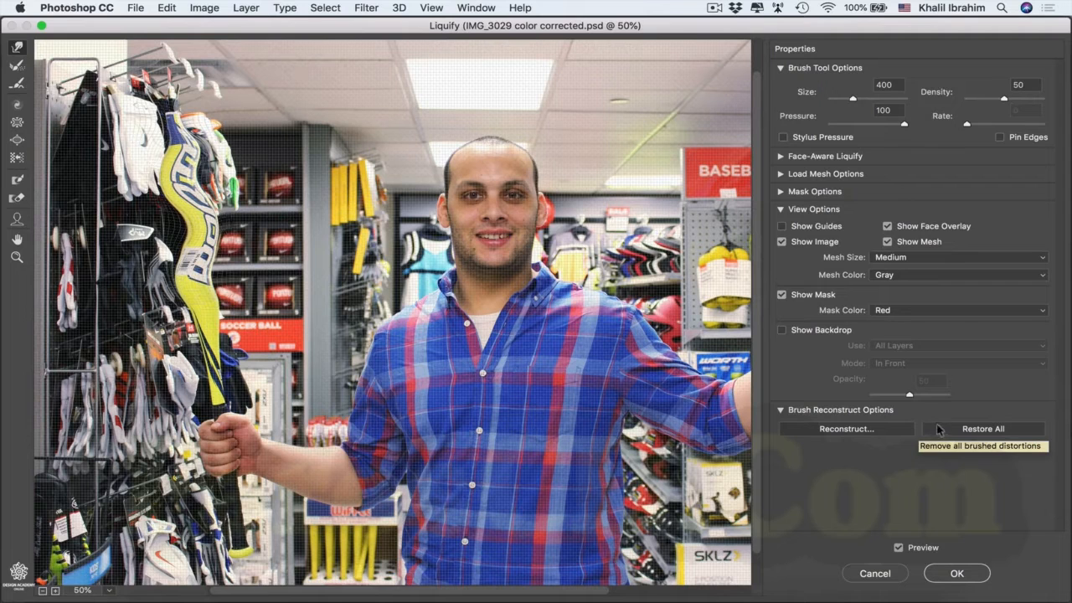
# Step: Try restoring the upper end of the warped bat with the Reconstruct tool, and undo the stroke
pyautogui.click(16, 66)
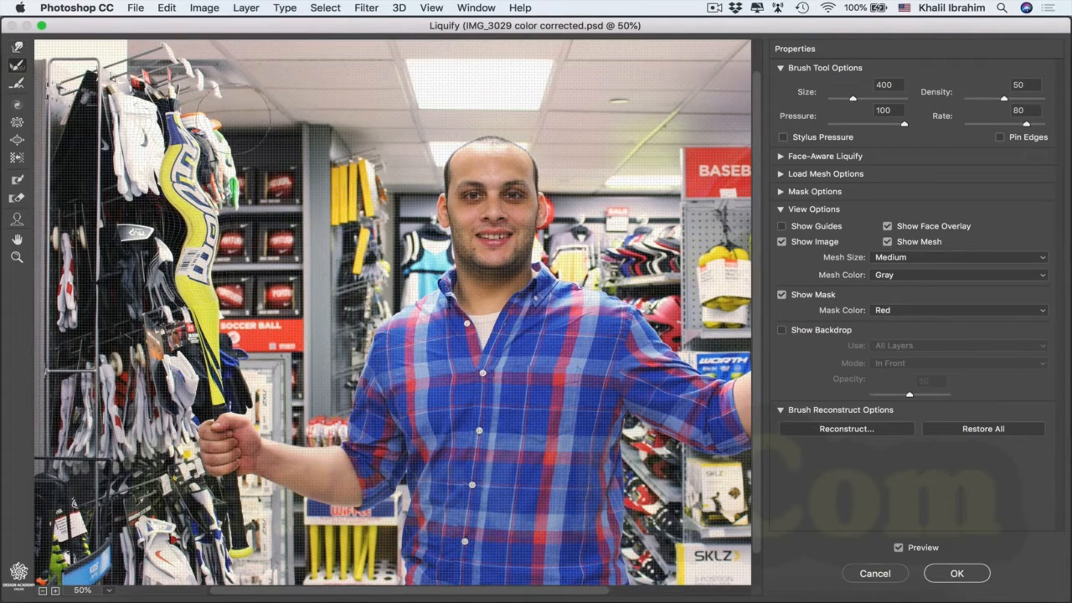
pyautogui.moveTo(180, 130)
pyautogui.mouseDown()
pyautogui.moveTo(197, 109)
pyautogui.moveTo(201, 121)
pyautogui.moveTo(138, 134)
pyautogui.moveTo(222, 117)
pyautogui.moveTo(198, 101)
pyautogui.mouseUp()
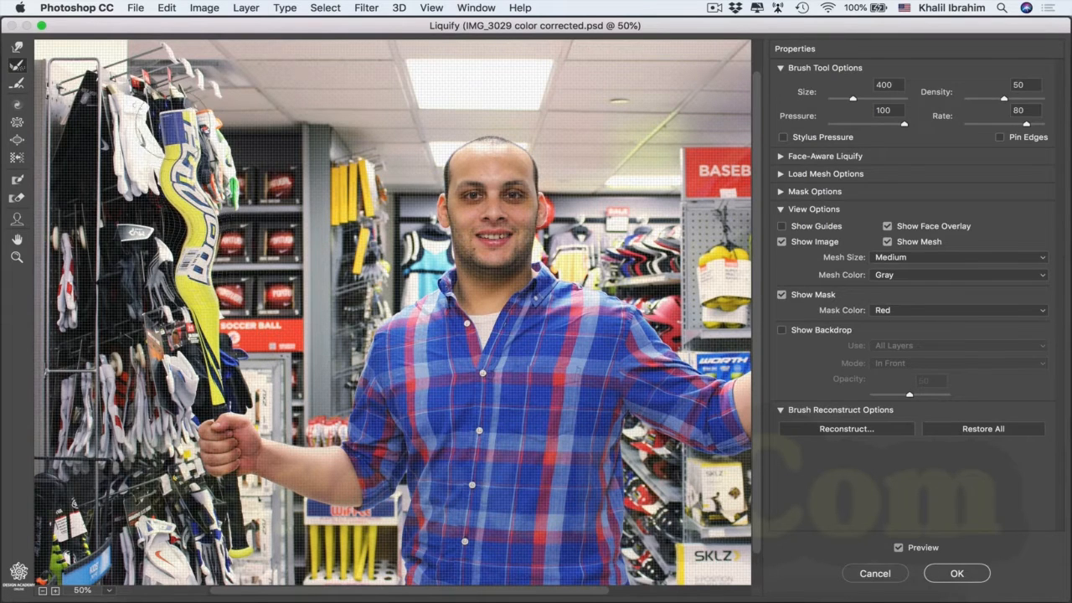
pyautogui.press('super+z')
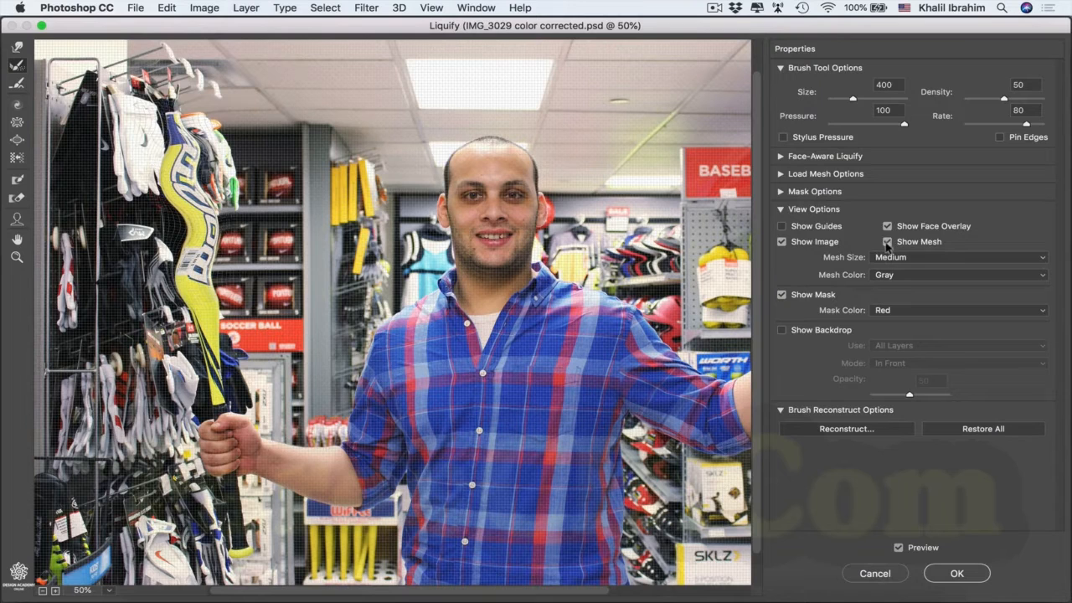
# Step: Hide the mesh, try softening the bat's wavy distortion with the Smooth tool, and undo the last strokes
pyautogui.click(887, 242)
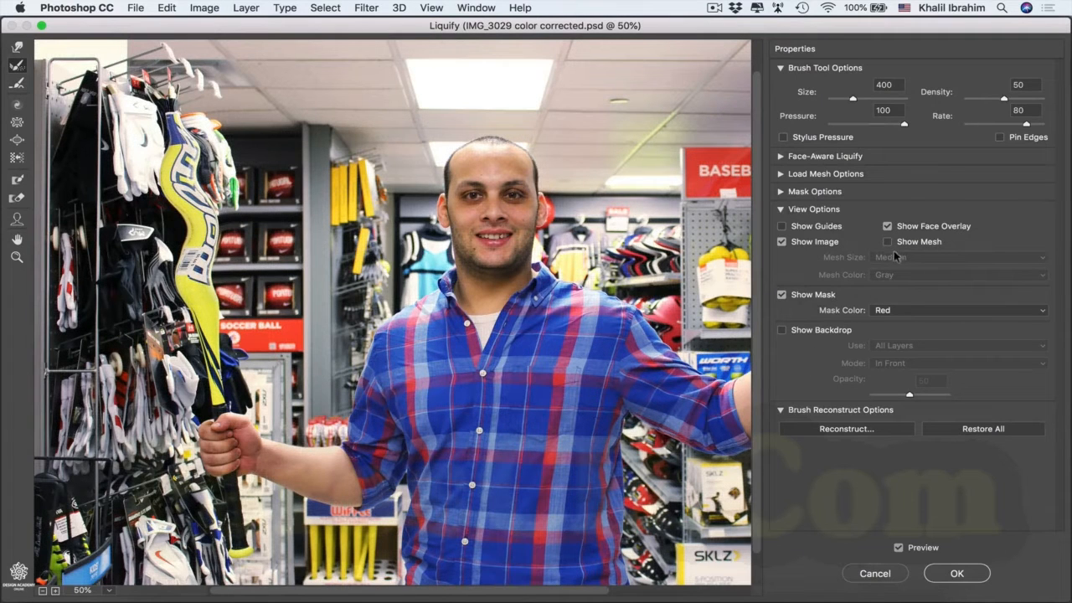
pyautogui.click(17, 83)
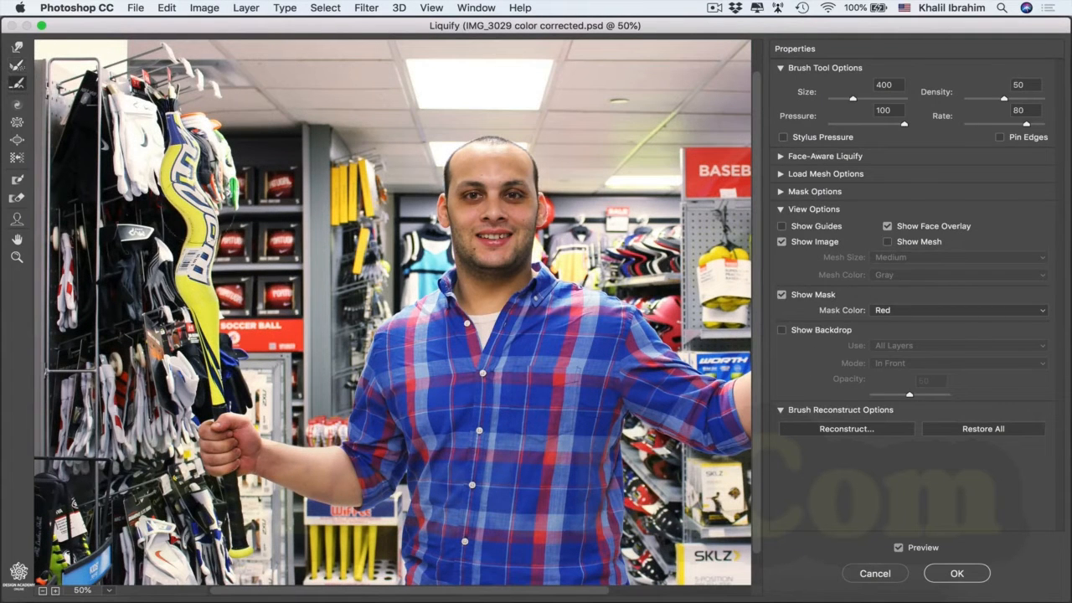
pyautogui.moveTo(196, 222)
pyautogui.mouseDown()
pyautogui.moveTo(182, 142)
pyautogui.moveTo(159, 155)
pyautogui.mouseUp()
pyautogui.moveTo(195, 303)
pyautogui.mouseDown()
pyautogui.moveTo(205, 299)
pyautogui.moveTo(197, 281)
pyautogui.mouseUp()
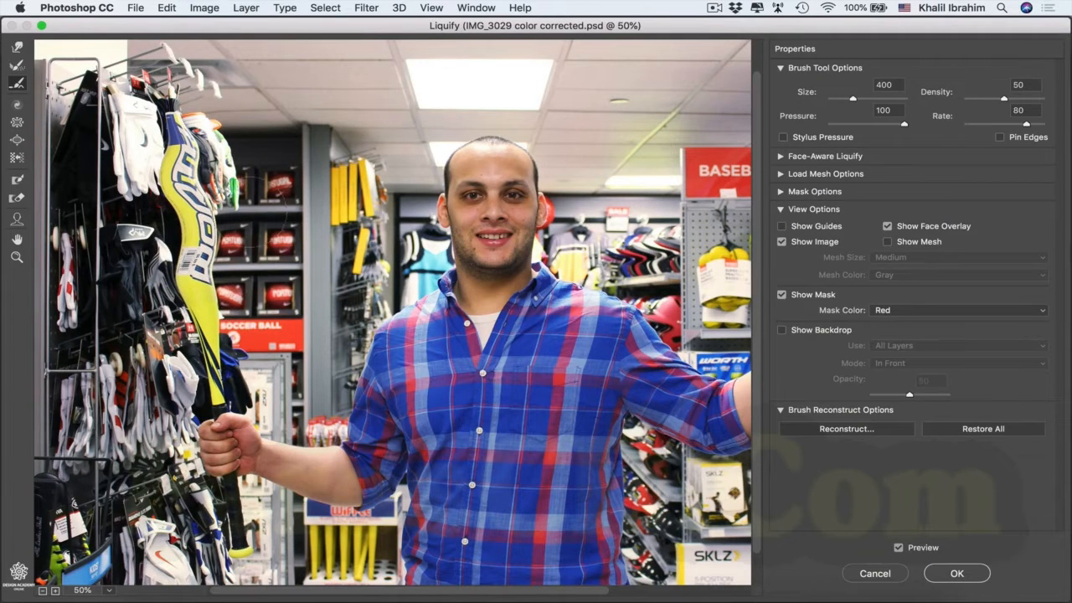
pyautogui.press('super+z')
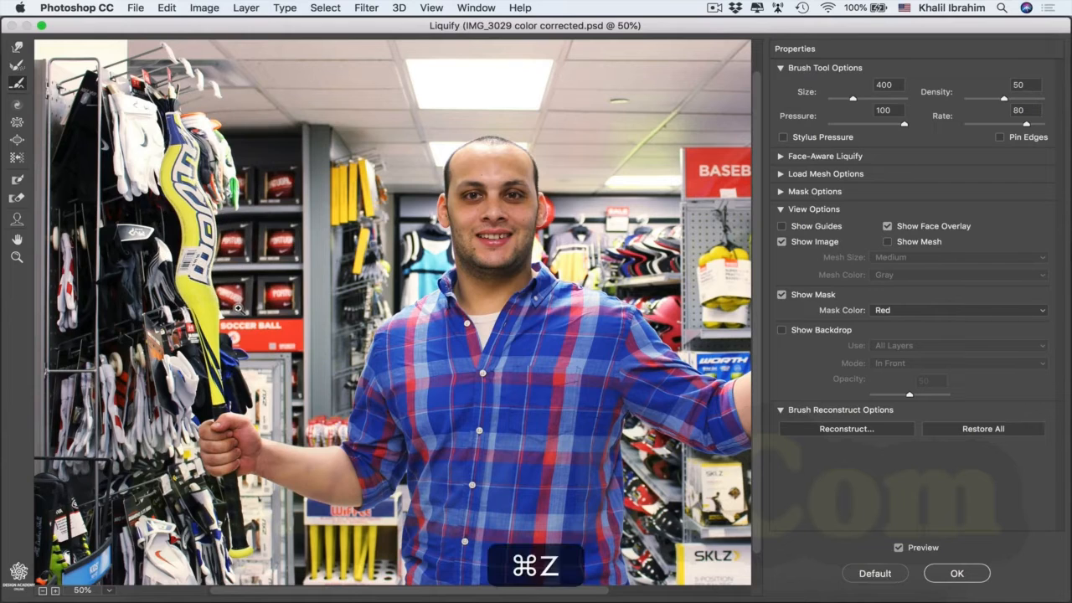
pyautogui.press('super+z')
pyautogui.press('super+z')
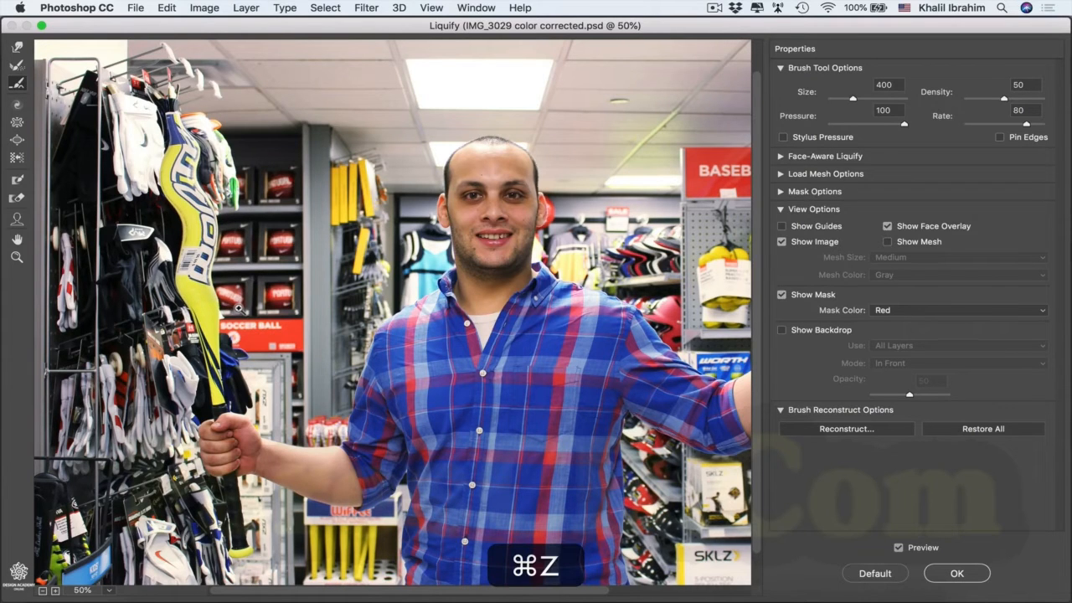
# Step: Try twirling the hanging yellow bats beside the man's head with the Twirl tool, and undo the distortion
pyautogui.click(18, 106)
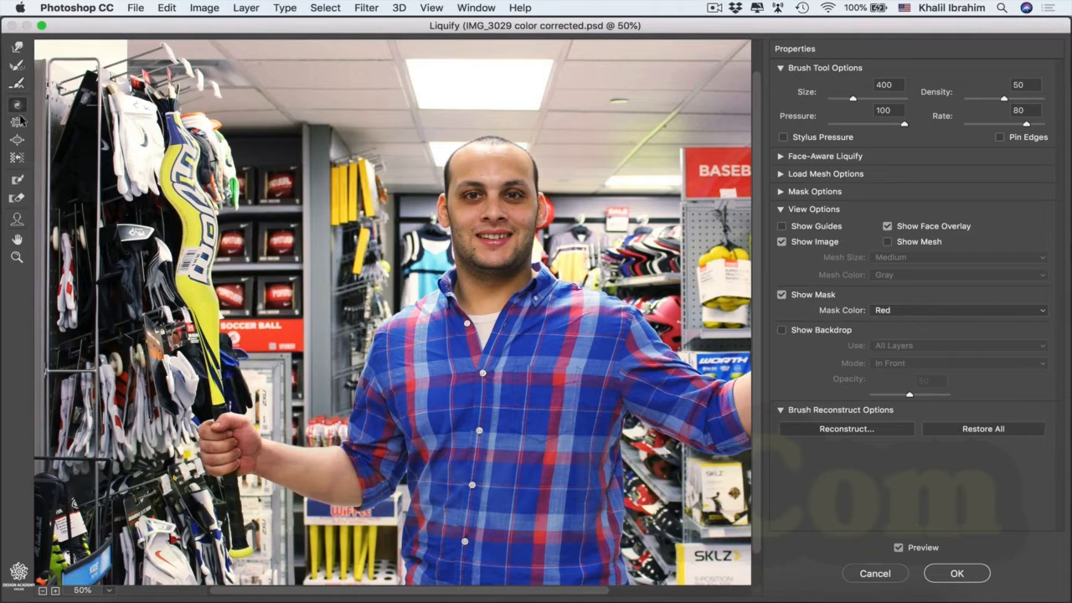
pyautogui.moveTo(355, 189)
pyautogui.mouseDown()
pyautogui.moveTo(367, 171)
pyautogui.moveTo(361, 214)
pyautogui.moveTo(350, 216)
pyautogui.moveTo(343, 242)
pyautogui.mouseUp()
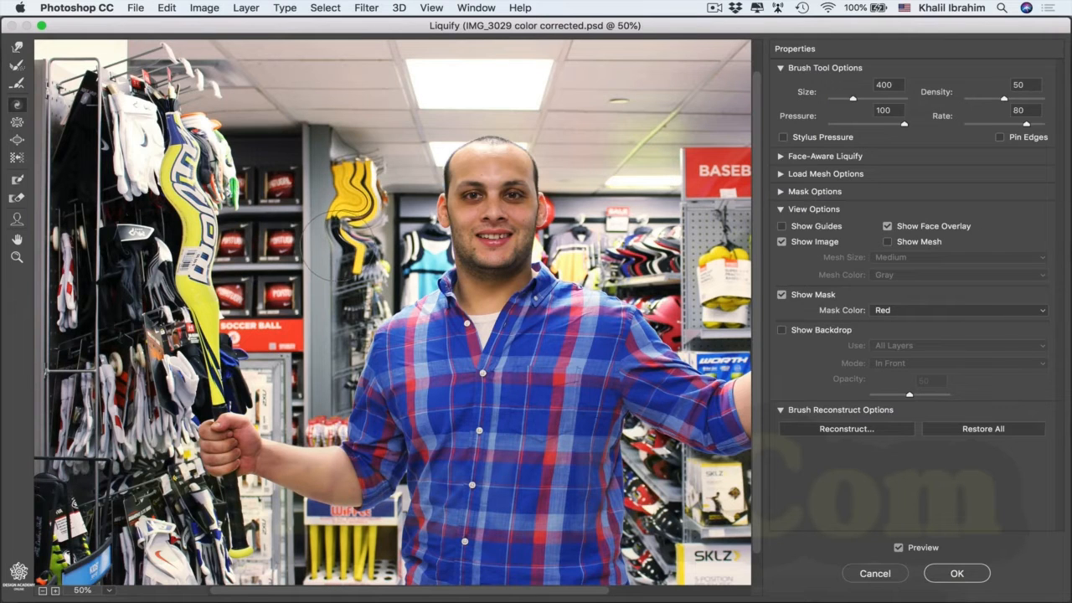
pyautogui.press('super+z')
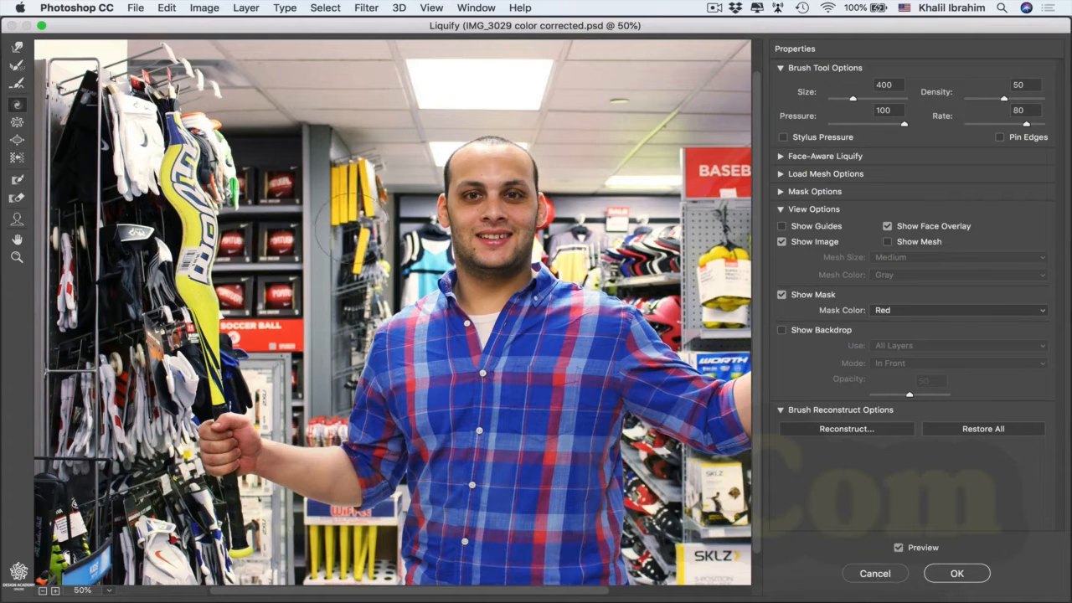
# Step: Enlarge the red balls on the store shelf with the Bloat tool at brush size 200
pyautogui.click(17, 123)
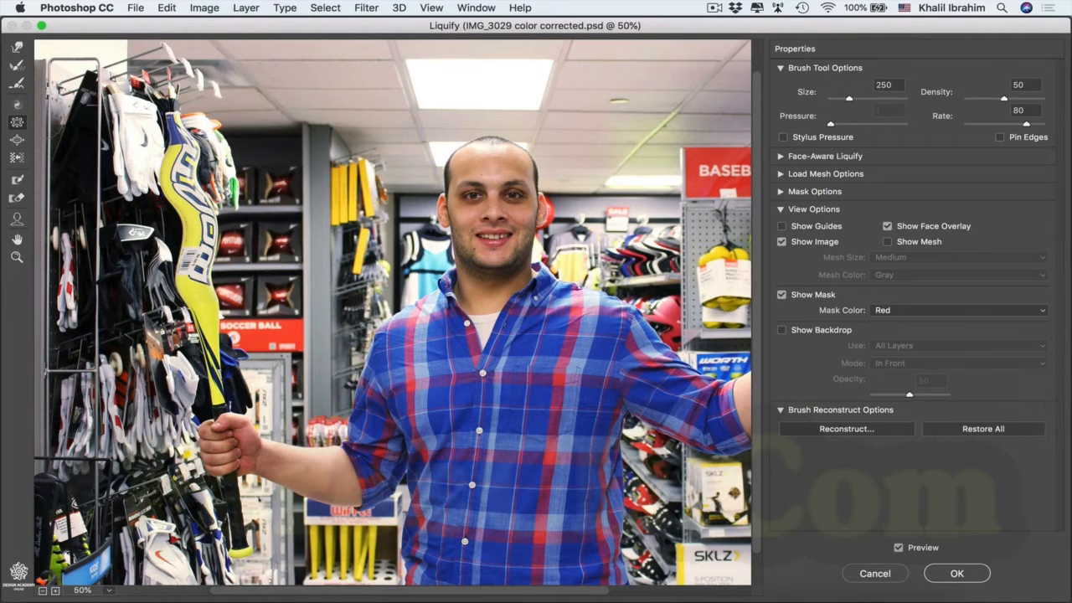
pyautogui.click(19, 140)
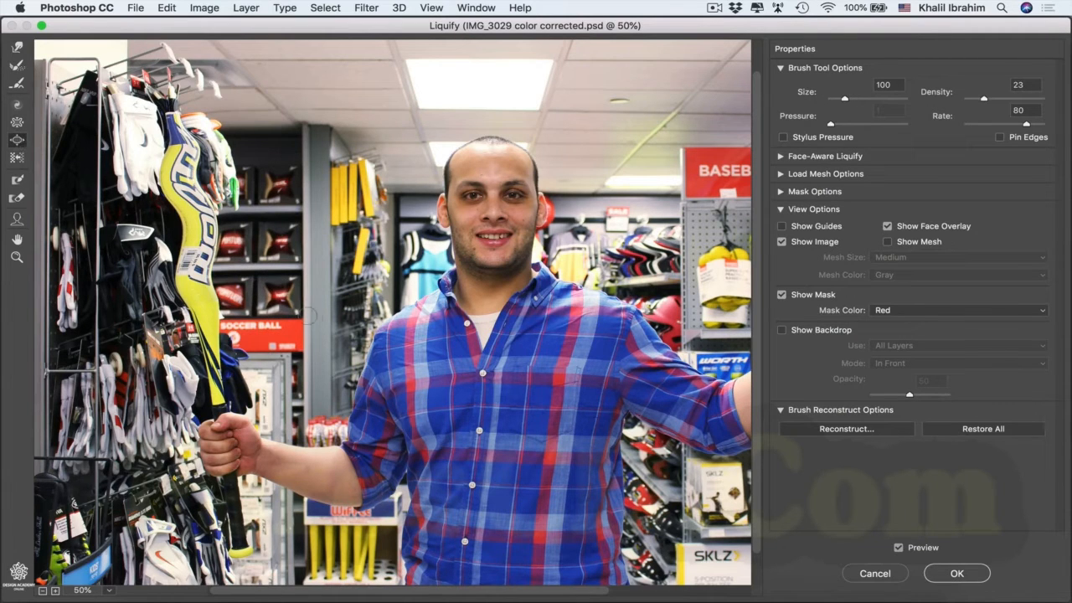
pyautogui.press(']')
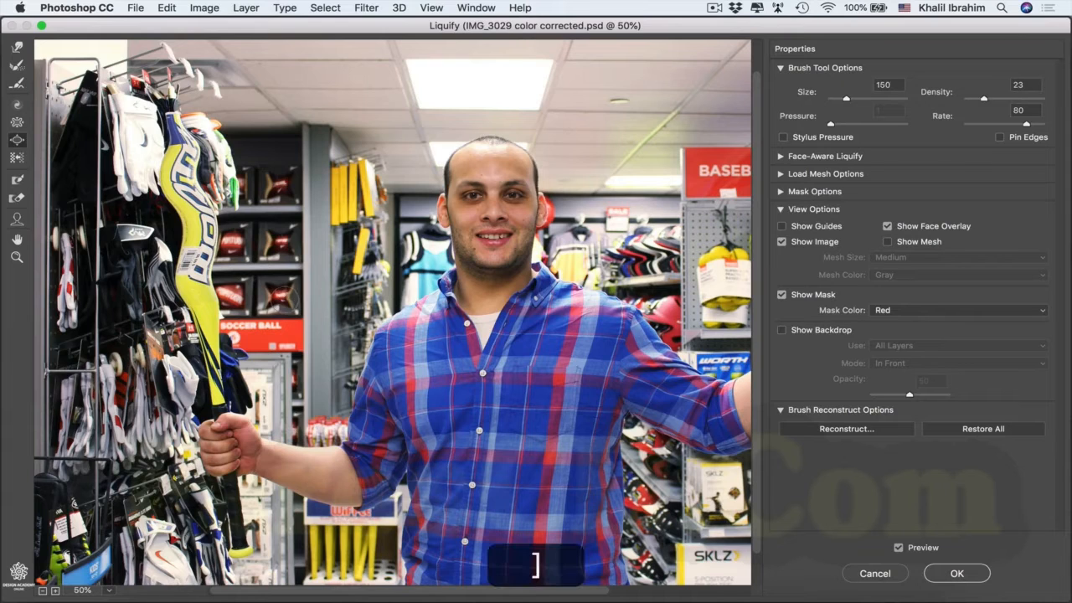
pyautogui.press('[')
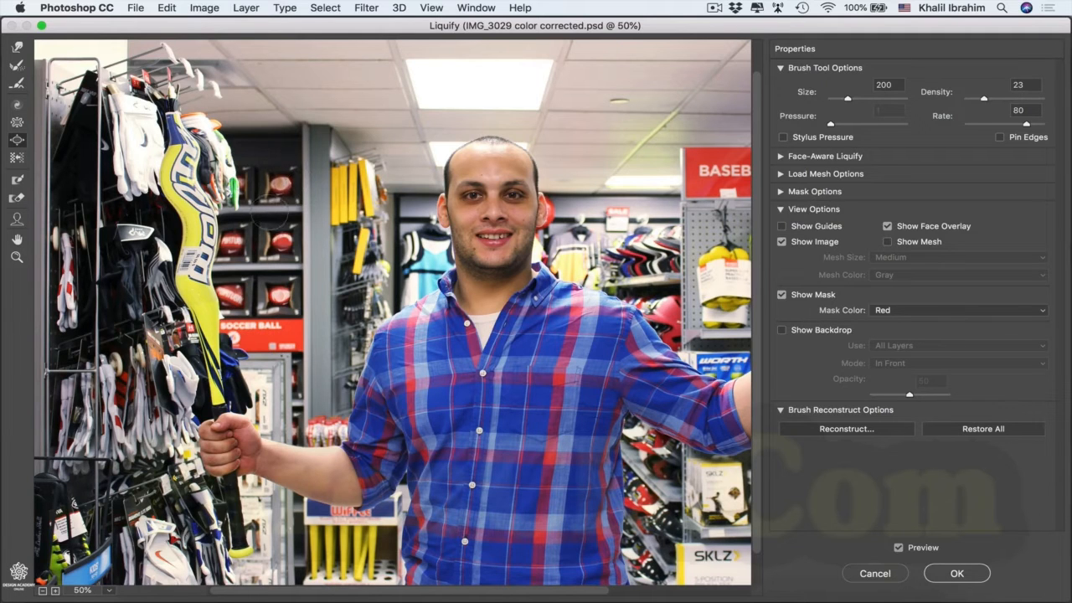
# Step: Try shifting the hanging yellow bats with the Push Left tool, and undo the strokes
pyautogui.click(17, 157)
pyautogui.moveTo(368, 172)
pyautogui.mouseDown()
pyautogui.moveTo(375, 205)
pyautogui.moveTo(332, 197)
pyautogui.moveTo(358, 200)
pyautogui.moveTo(341, 205)
pyautogui.moveTo(345, 281)
pyautogui.moveTo(327, 297)
pyautogui.moveTo(337, 224)
pyautogui.mouseUp()
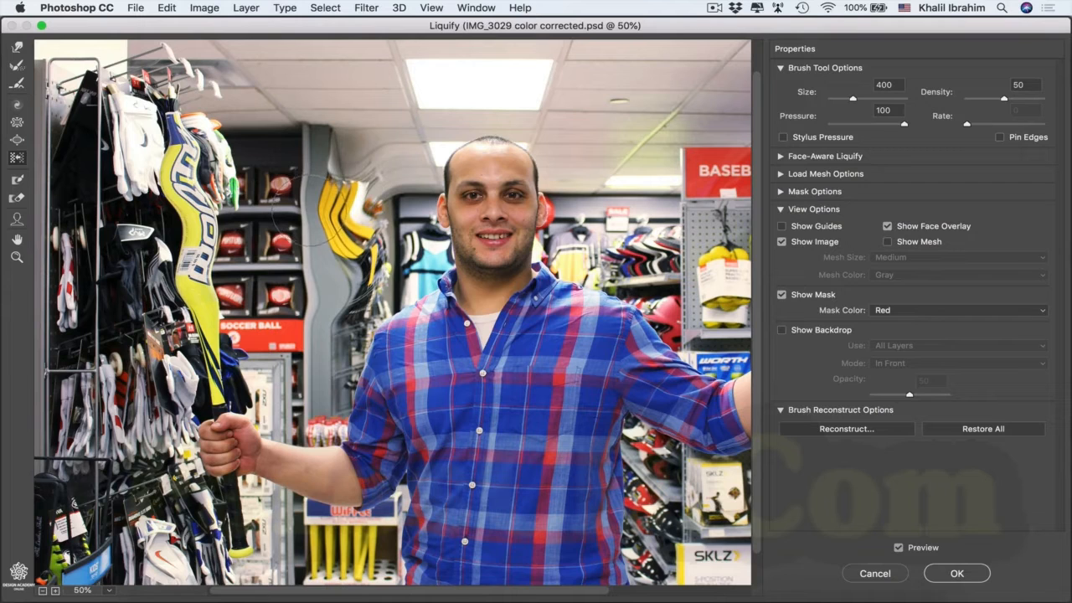
pyautogui.press('super+z')
pyautogui.press('super+z')
pyautogui.press('super+z')
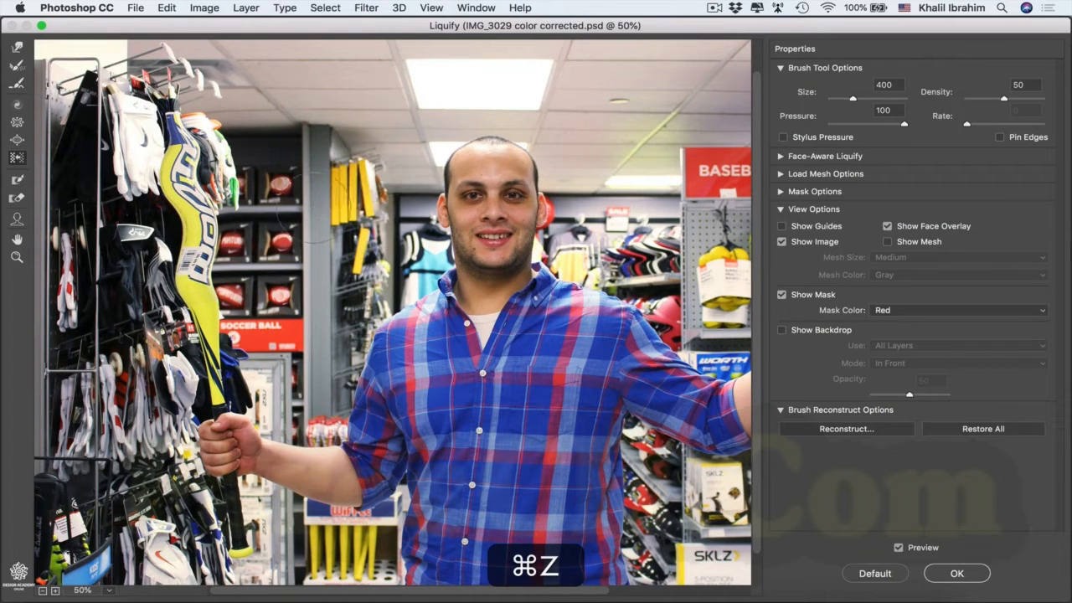
# Step: Set the Push Left brush density to 20 and push the gray shelf post outward, widening the ball shelves
pyautogui.moveTo(995, 102); pyautogui.dragTo(985, 101)
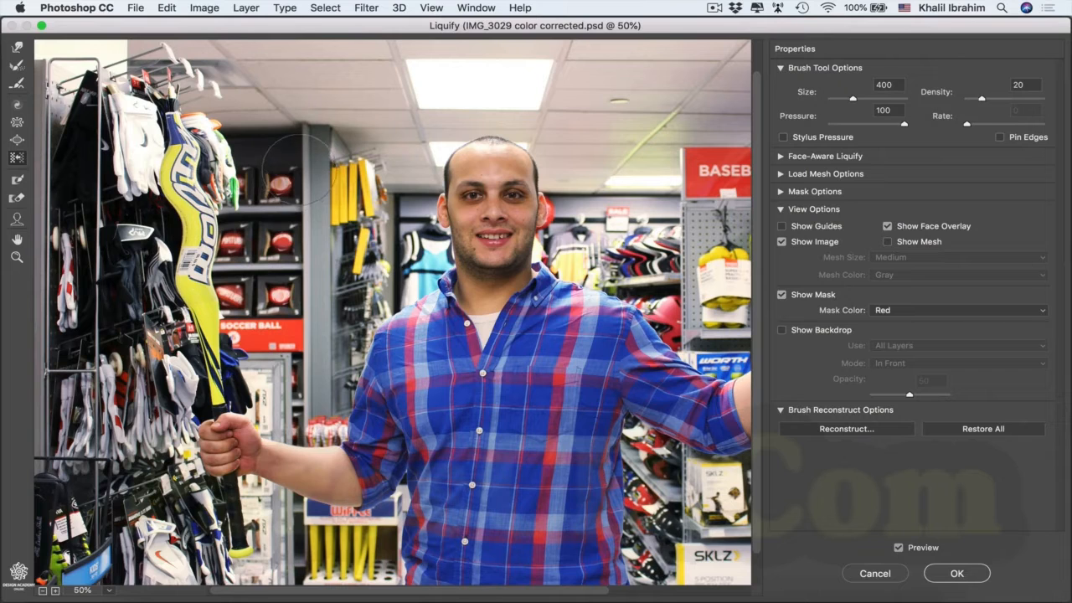
pyautogui.moveTo(311, 188)
pyautogui.mouseDown()
pyautogui.moveTo(328, 342)
pyautogui.moveTo(323, 406)
pyautogui.moveTo(301, 391)
pyautogui.mouseUp()
pyautogui.moveTo(315, 187); pyautogui.dragTo(337, 120)
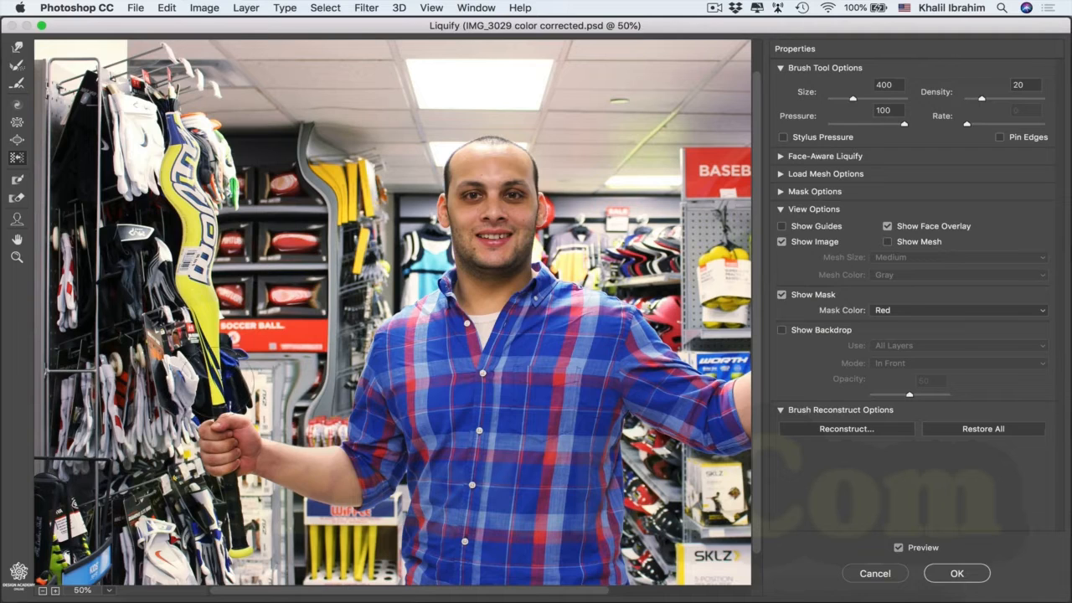
# Step: Protect the fist holding the bat by painting over it with the Freeze Mask tool at brush size 100
pyautogui.click(17, 180)
pyautogui.moveTo(255, 441); pyautogui.dragTo(235, 422)
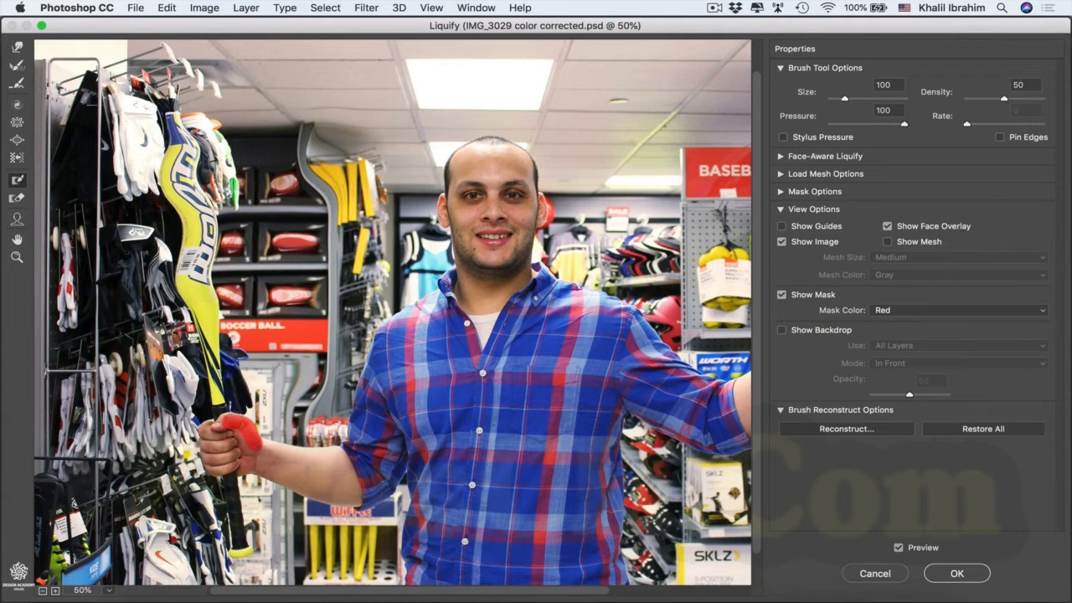
pyautogui.moveTo(228, 419)
pyautogui.mouseDown()
pyautogui.moveTo(204, 439)
pyautogui.moveTo(205, 462)
pyautogui.moveTo(224, 466)
pyautogui.moveTo(231, 444)
pyautogui.moveTo(220, 447)
pyautogui.moveTo(242, 459)
pyautogui.mouseUp()
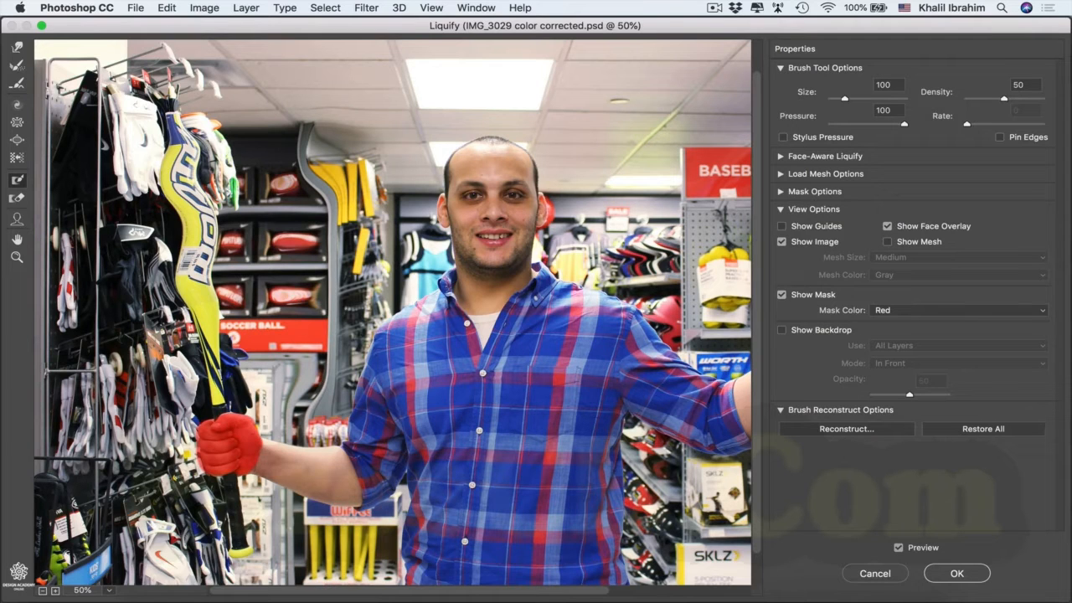
# Step: Warp the lower part of the yellow bat just above the frozen hand with the Forward Warp tool
pyautogui.click(17, 47)
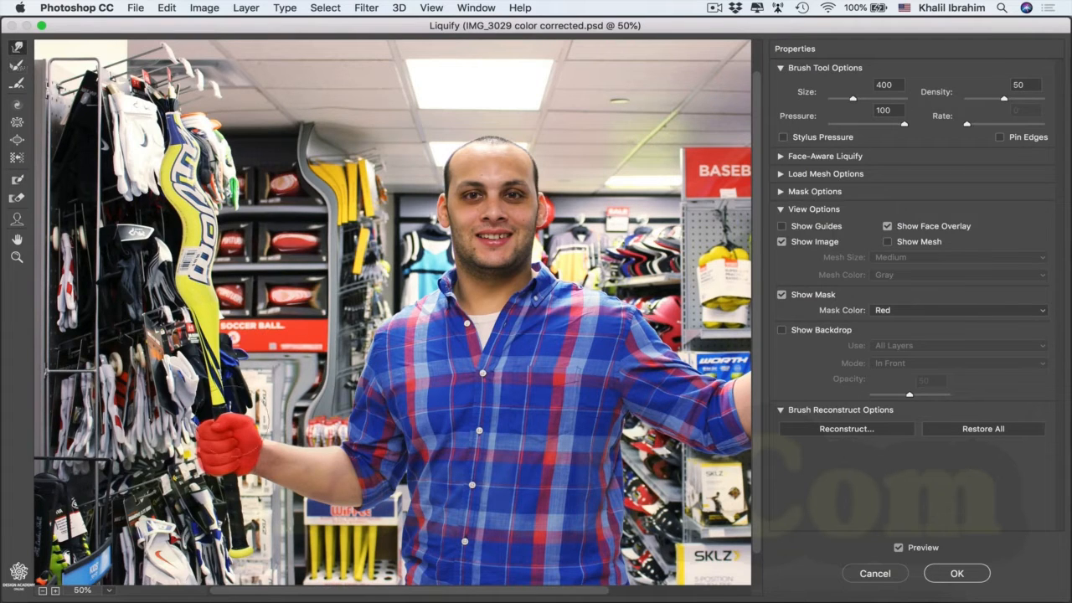
pyautogui.moveTo(211, 408); pyautogui.dragTo(222, 406)
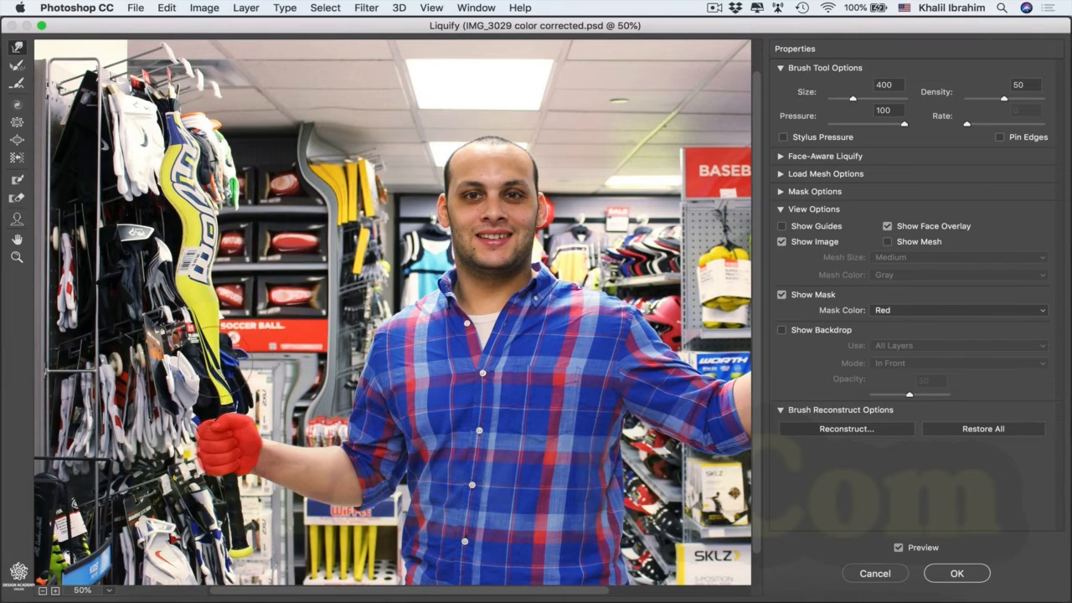
pyautogui.moveTo(214, 361); pyautogui.dragTo(204, 361)
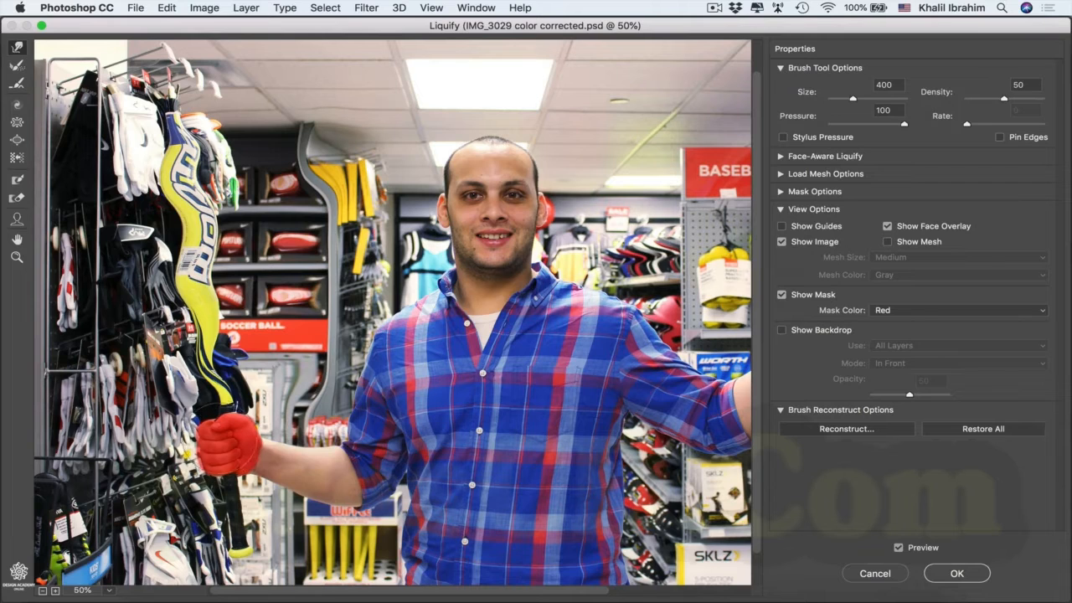
# Step: Remove the freeze mask from the fist by painting over it with the Thaw Mask tool at brush size 100
pyautogui.click(17, 200)
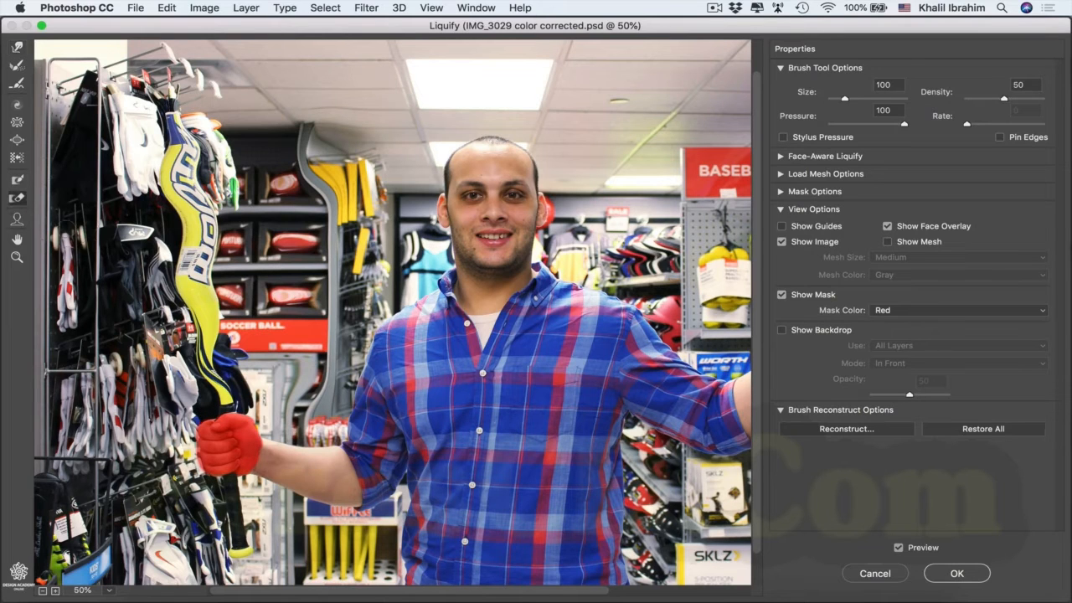
pyautogui.moveTo(224, 420)
pyautogui.mouseDown()
pyautogui.moveTo(221, 459)
pyautogui.moveTo(238, 467)
pyautogui.mouseUp()
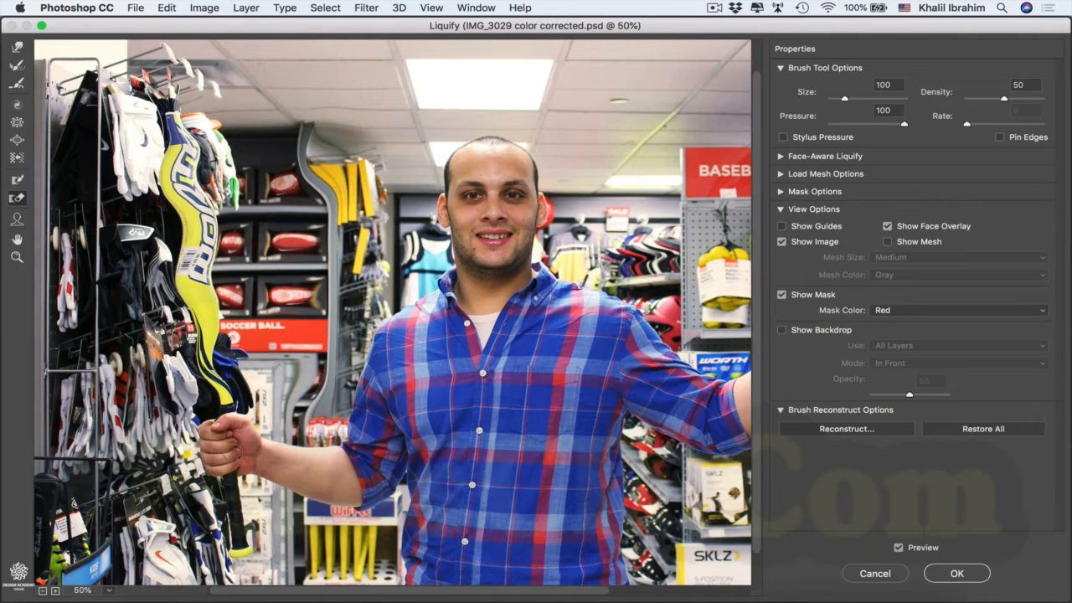
# Step: Zoom in to 100% on the man's face and adjust his forehead height to -1 with the Face tool
pyautogui.click(17, 221)
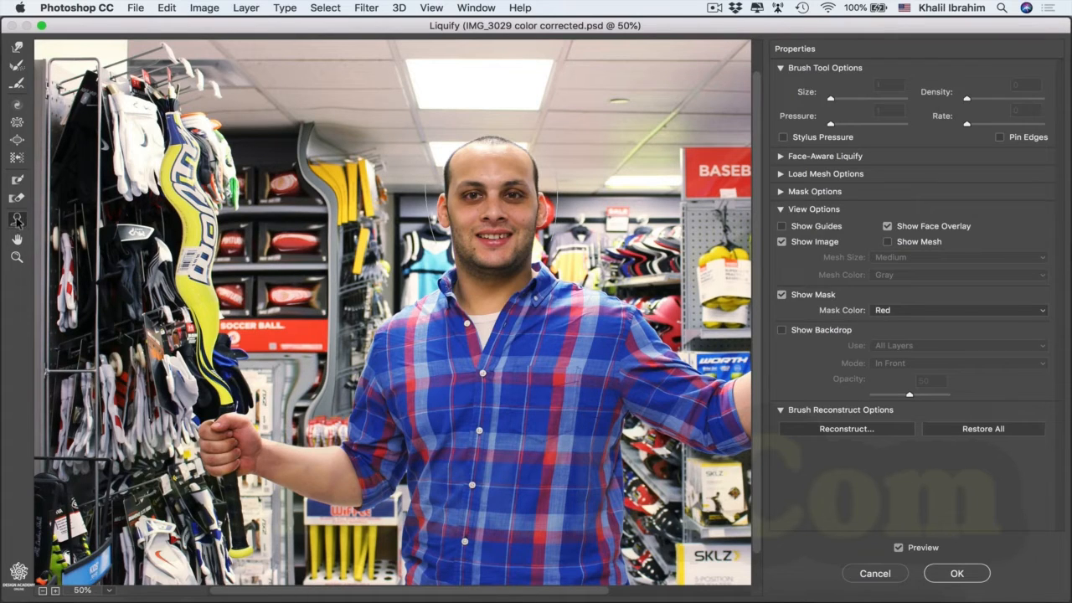
pyautogui.click(56, 592)
pyautogui.click(55, 591)
pyautogui.moveTo(501, 593); pyautogui.dragTo(560, 593)
pyautogui.moveTo(755, 394); pyautogui.dragTo(755, 323)
pyautogui.moveTo(377, 175)
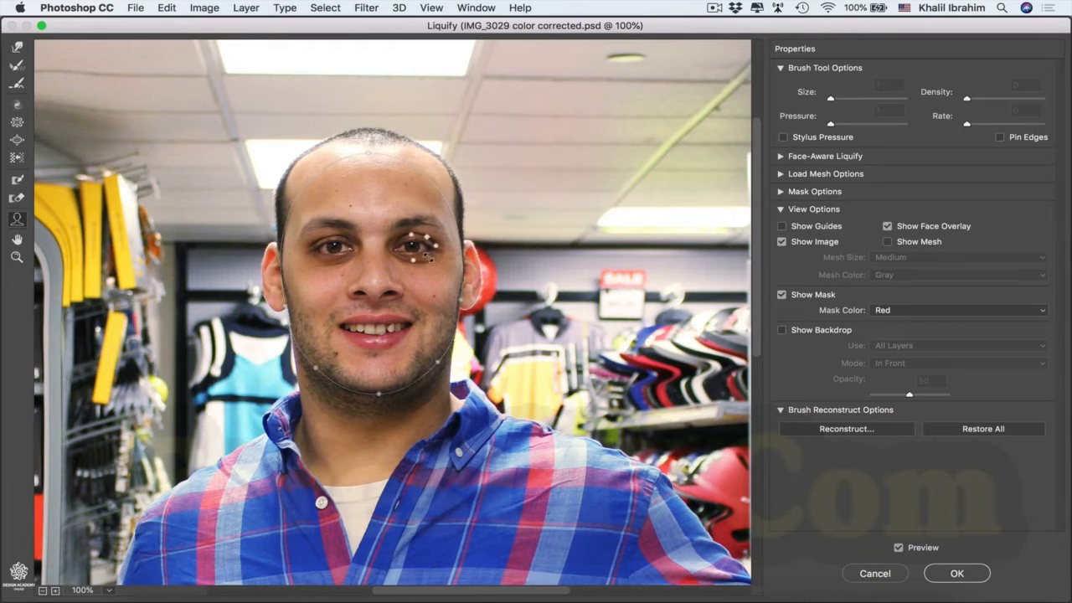
pyautogui.moveTo(354, 260)
pyautogui.moveTo(382, 297)
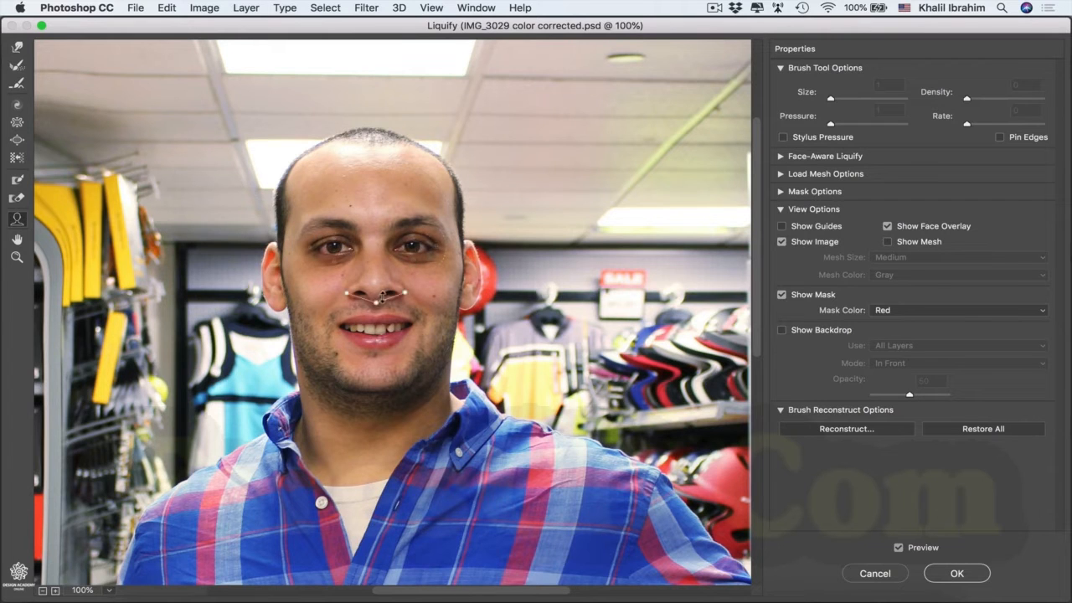
pyautogui.moveTo(378, 329)
pyautogui.moveTo(410, 392)
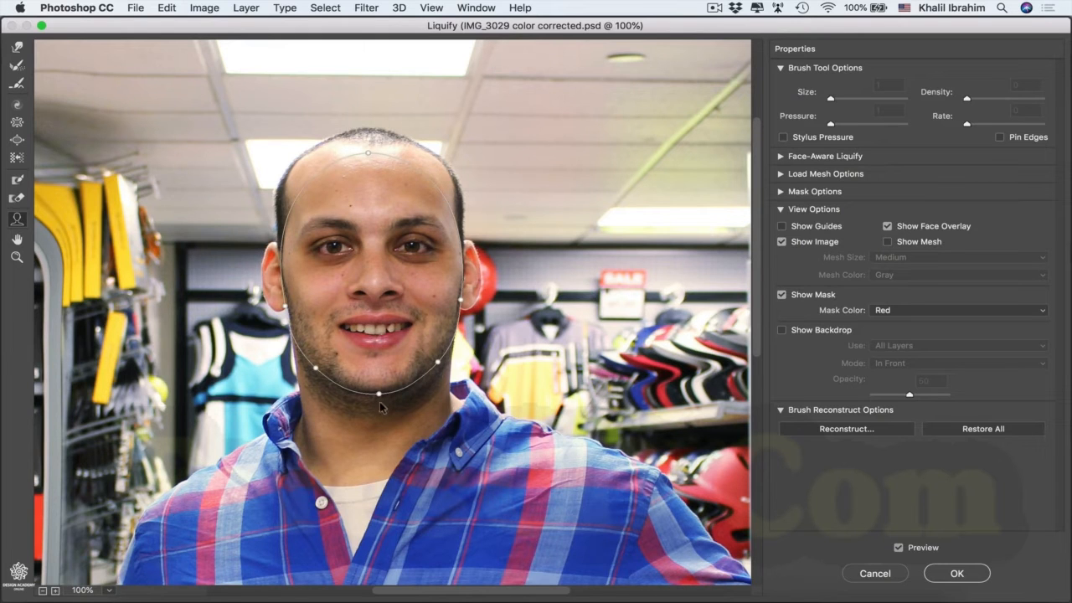
pyautogui.moveTo(367, 154)
pyautogui.mouseDown()
pyautogui.moveTo(370, 134)
pyautogui.moveTo(365, 171)
pyautogui.mouseUp()
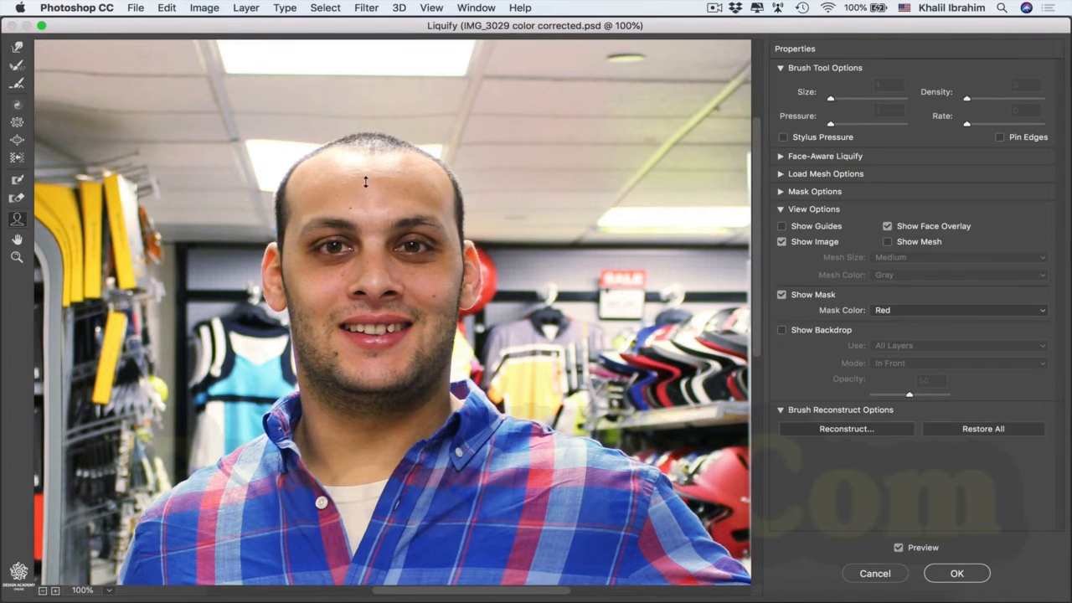
pyautogui.moveTo(365, 184); pyautogui.dragTo(368, 183)
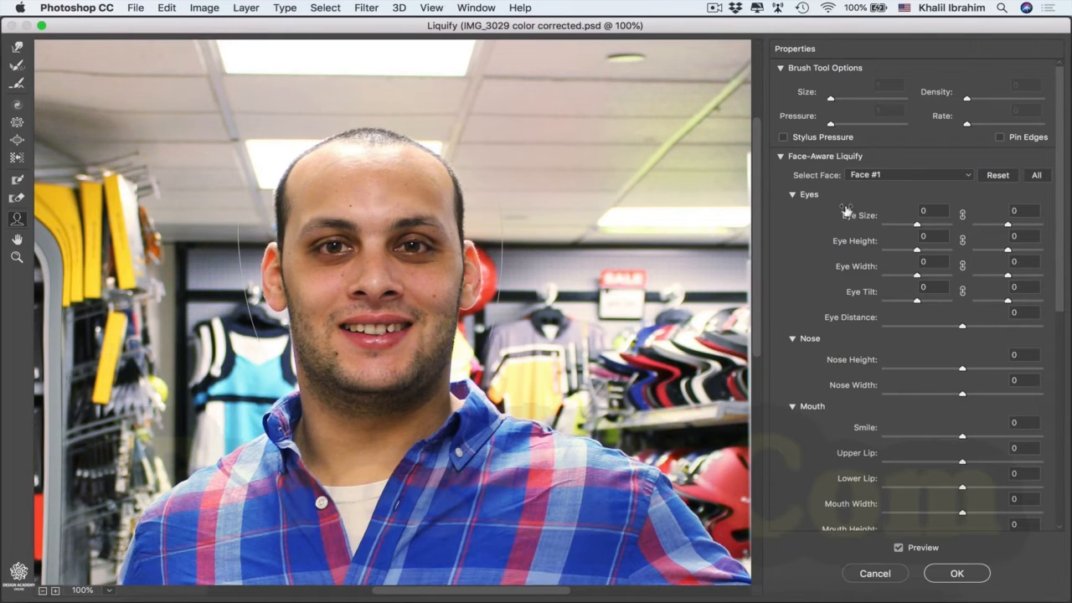
# Step: Try the face-aware Smile setting at 100, and reduce it to 48
pyautogui.click(791, 195)
pyautogui.click(792, 195)
pyautogui.click(793, 407)
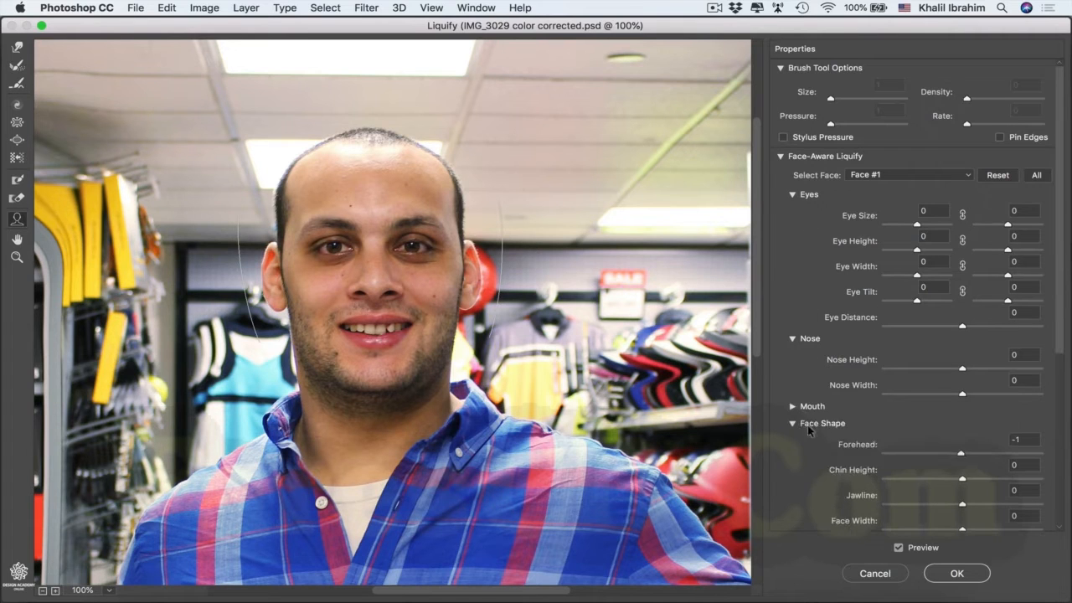
pyautogui.click(793, 407)
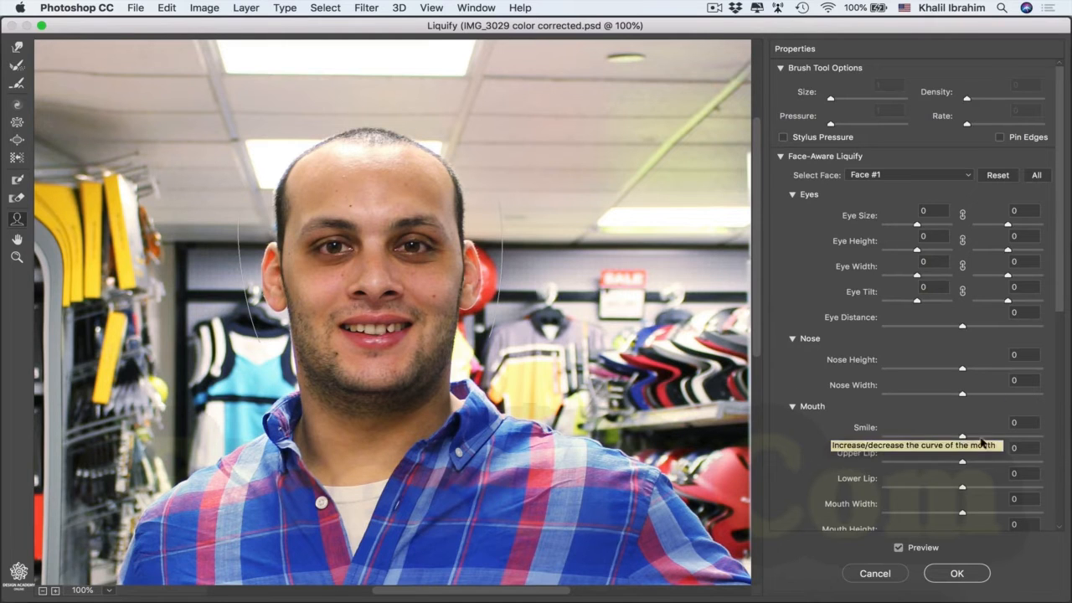
pyautogui.moveTo(963, 437); pyautogui.dragTo(1052, 442)
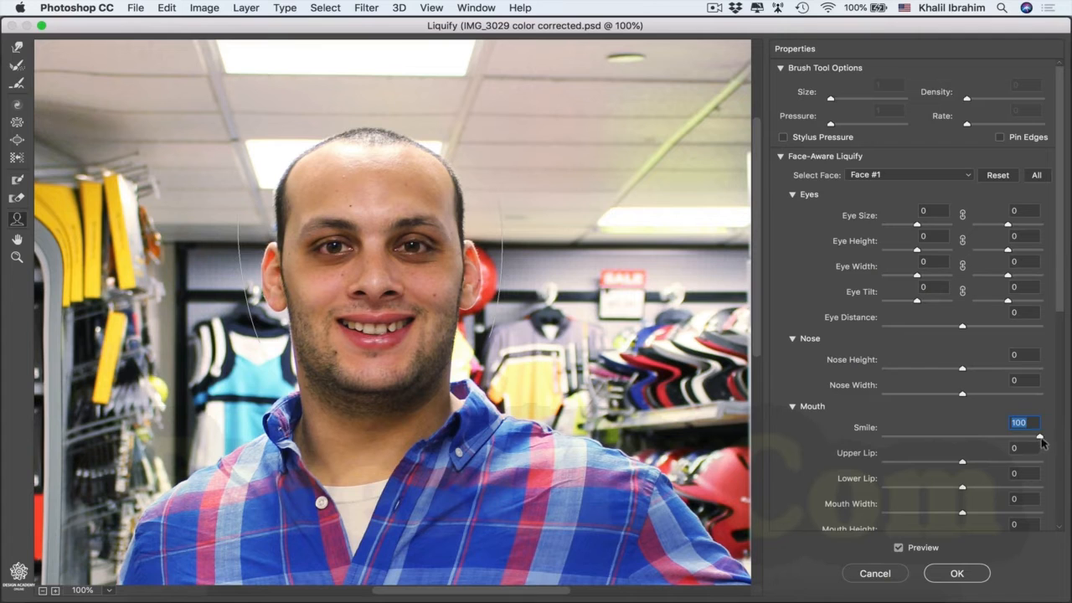
pyautogui.moveTo(1041, 441); pyautogui.dragTo(998, 436)
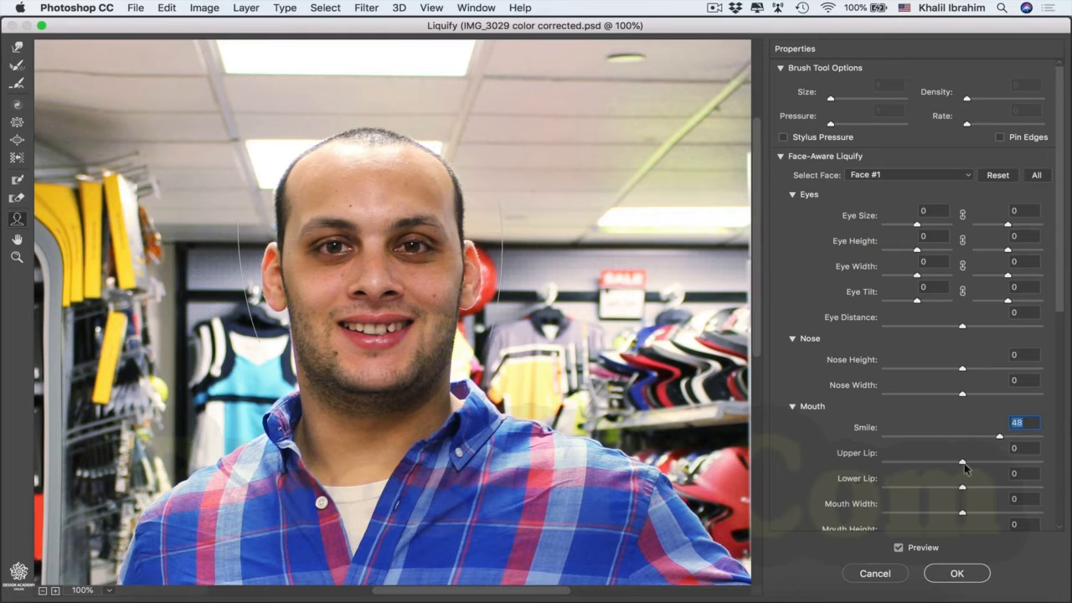
# Step: Adjust the mouth shape with Upper Lip 1, Lower Lip 0, Mouth Width 5, Mouth Height -100 and Smile 73
pyautogui.moveTo(986, 464); pyautogui.dragTo(846, 484)
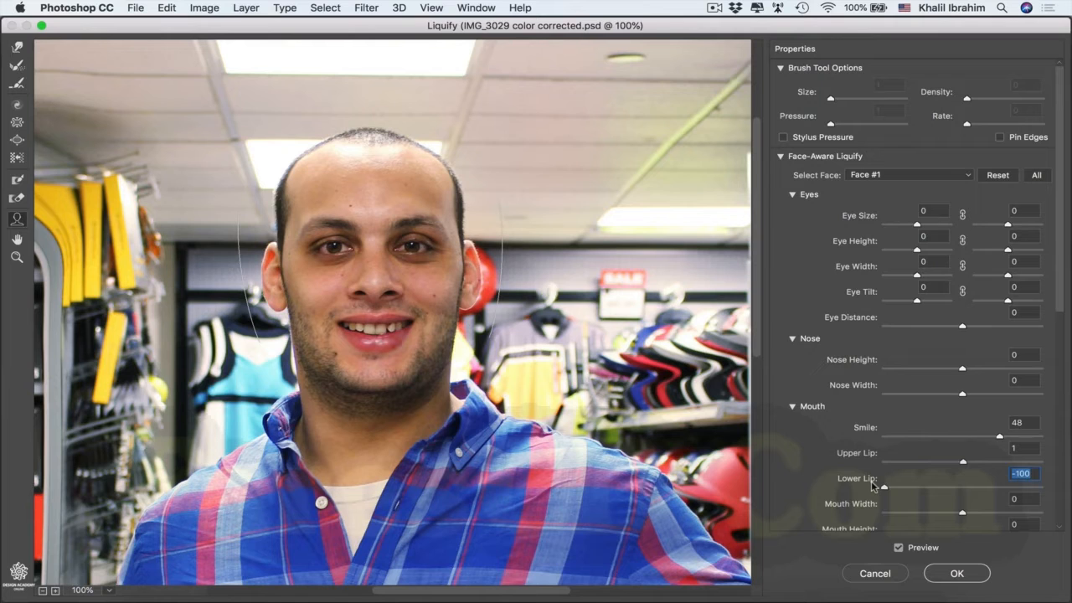
pyautogui.moveTo(884, 487); pyautogui.dragTo(962, 490)
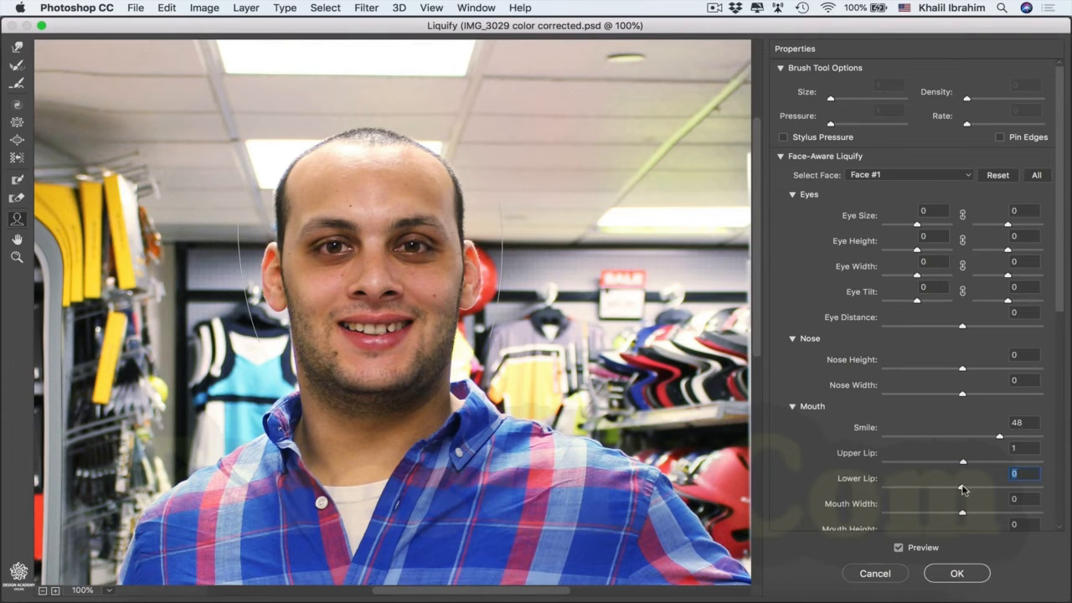
pyautogui.scroll(-3, 1004, 363)
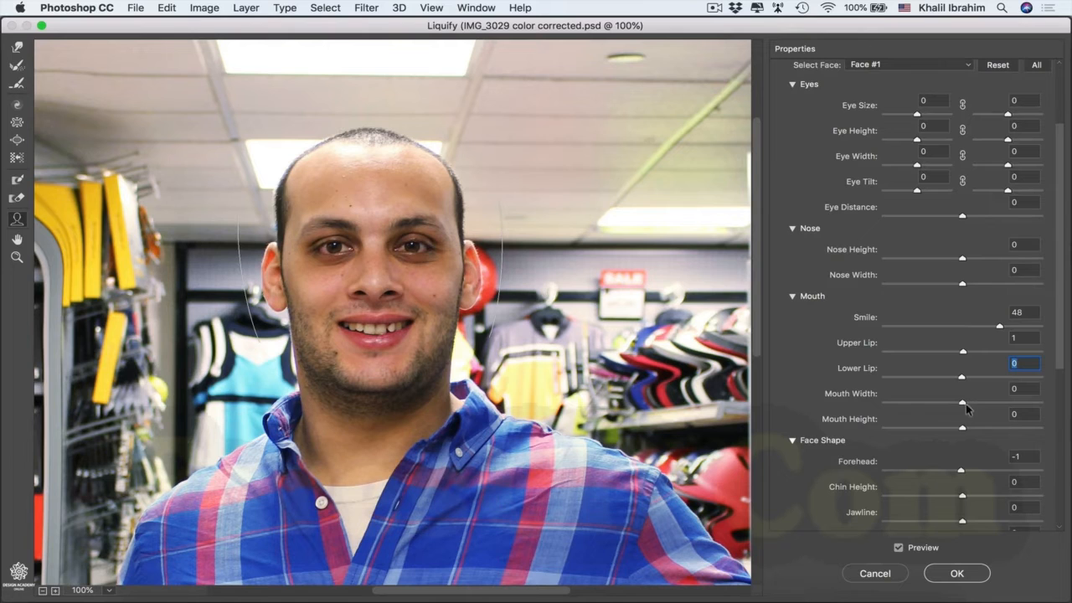
pyautogui.moveTo(961, 407); pyautogui.dragTo(870, 427)
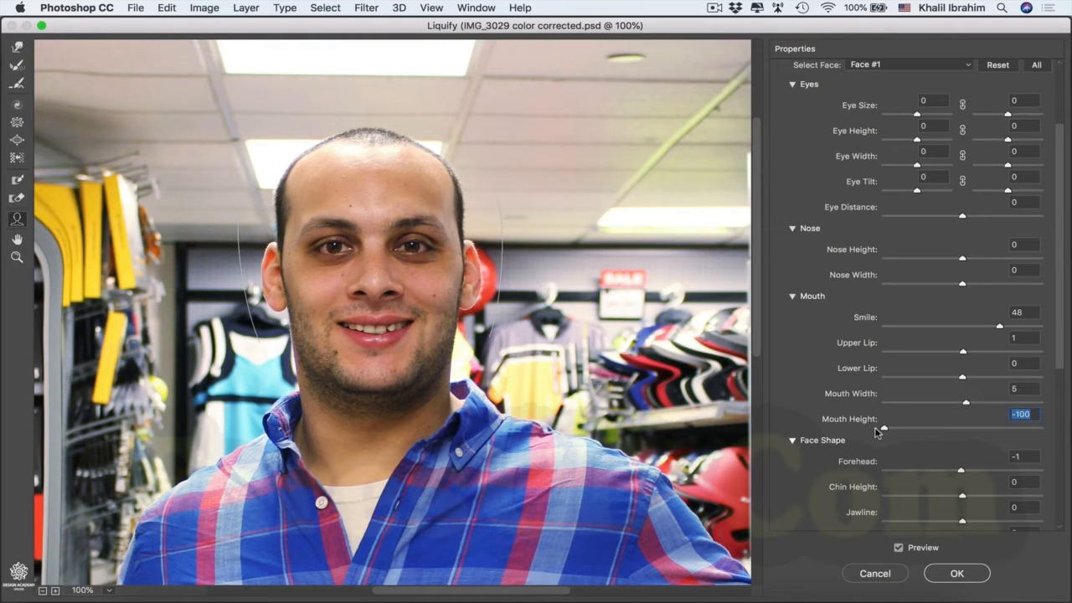
pyautogui.moveTo(1001, 331); pyautogui.dragTo(1016, 336)
pyautogui.moveTo(1019, 332); pyautogui.dragTo(1018, 332)
# Step: Set the face shape's Forehead to 0, and try Chin Height at 100 before setting it to -2
pyautogui.scroll(-3, 963, 379)
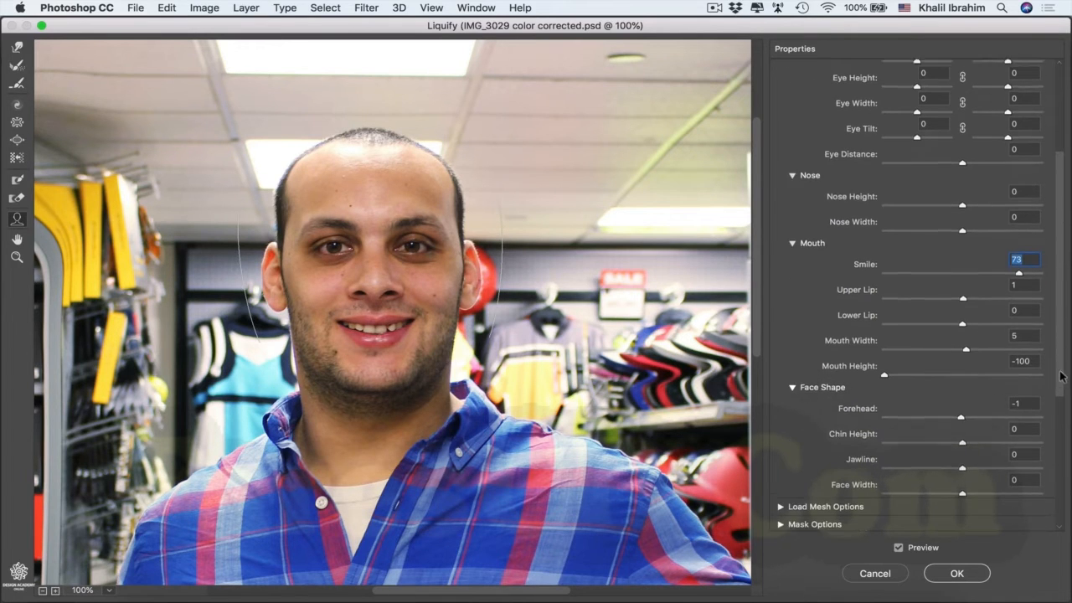
pyautogui.moveTo(961, 416); pyautogui.dragTo(1061, 420)
pyautogui.moveTo(1039, 412); pyautogui.dragTo(1056, 441)
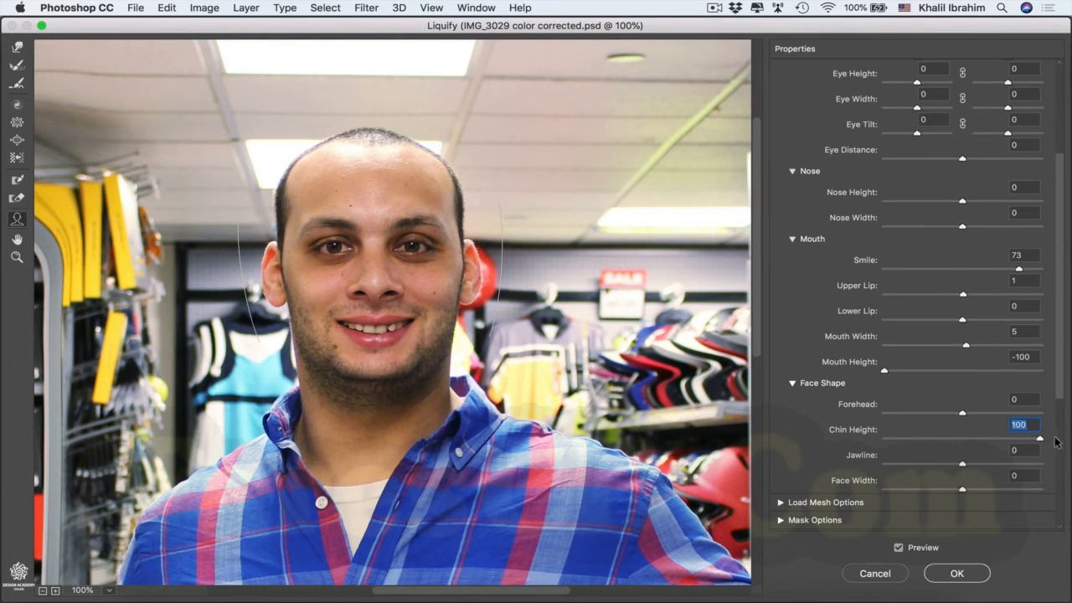
pyautogui.moveTo(1040, 439); pyautogui.dragTo(961, 442)
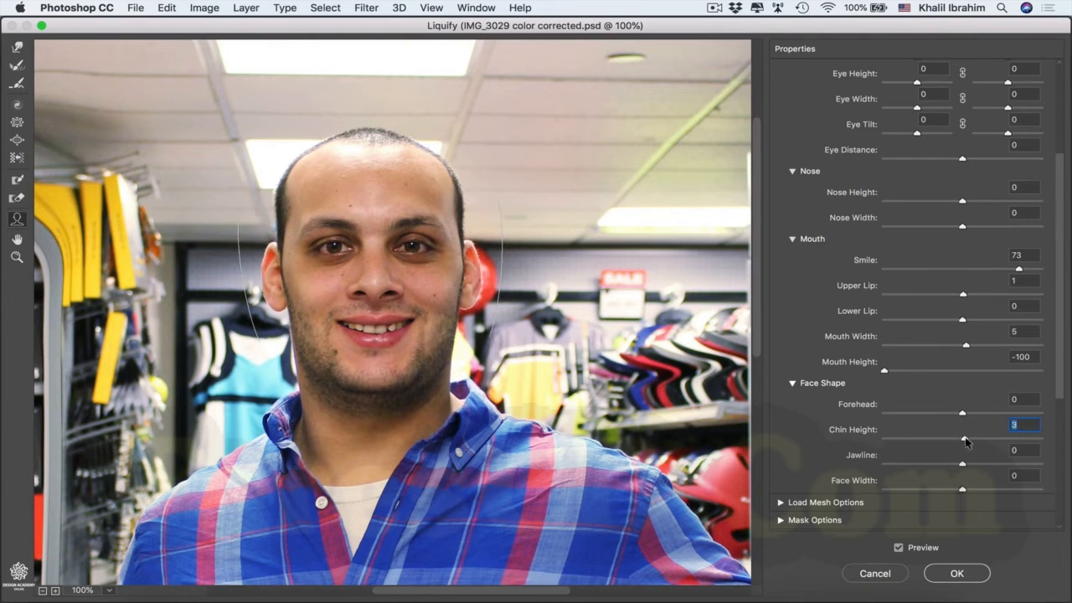
# Step: Try widening the jawline and return it to 0, and test the Face Width setting
pyautogui.click(965, 464)
pyautogui.moveTo(967, 467); pyautogui.dragTo(1048, 470)
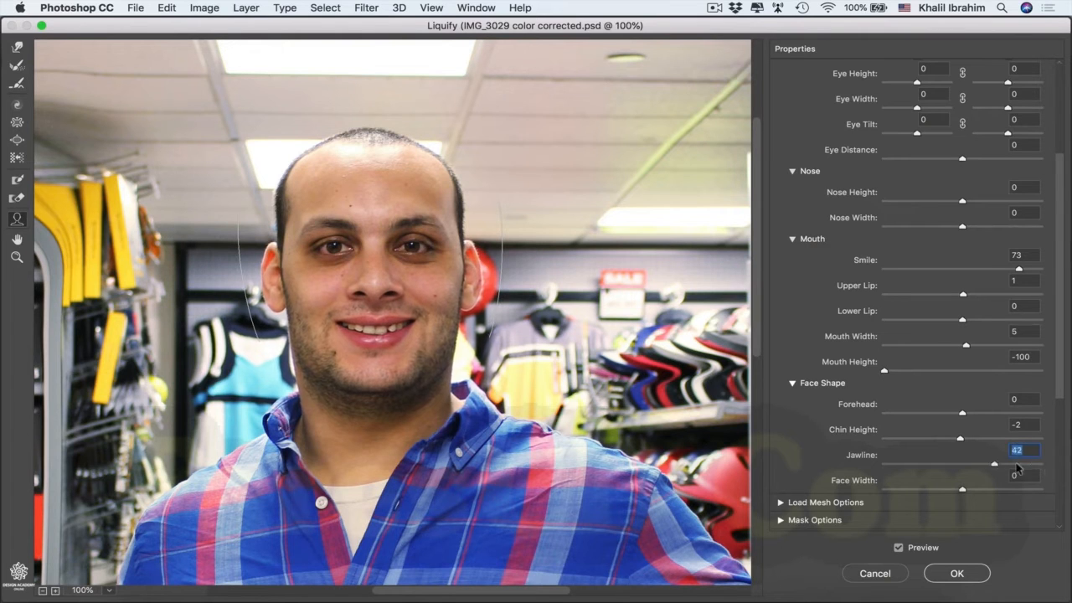
pyautogui.moveTo(1046, 469); pyautogui.dragTo(964, 466)
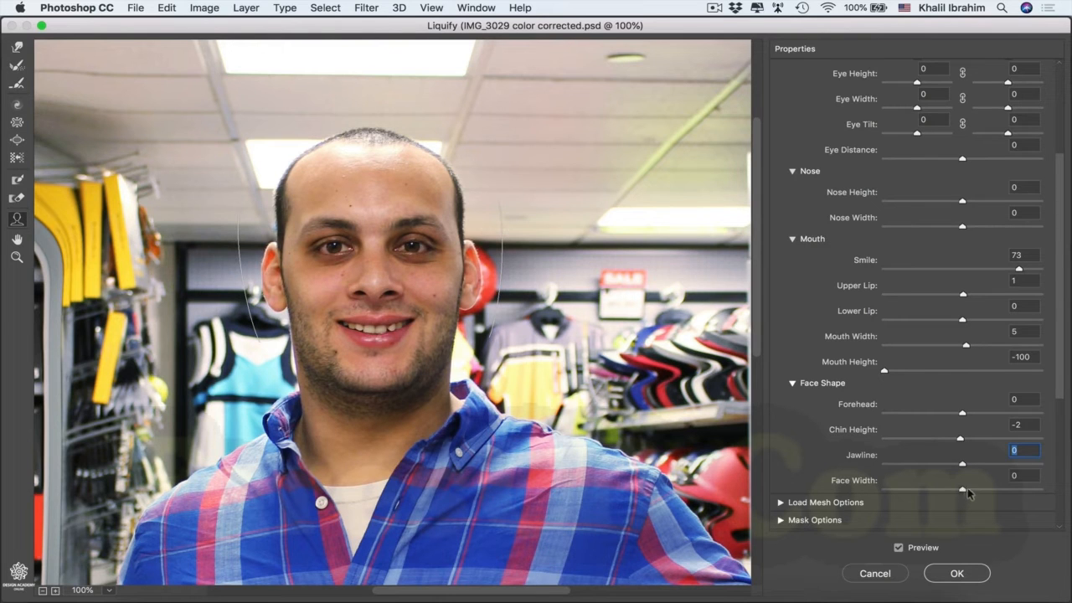
pyautogui.moveTo(963, 491)
pyautogui.mouseDown()
pyautogui.moveTo(1048, 489)
pyautogui.moveTo(884, 490)
pyautogui.moveTo(960, 491)
pyautogui.mouseUp()
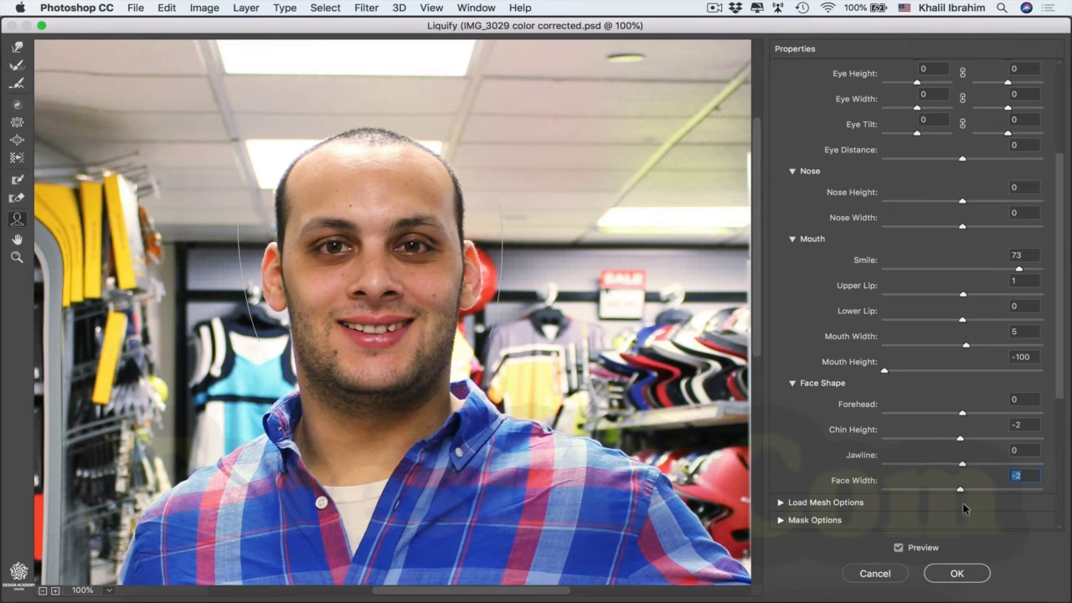
# Step: Enlarge both eyes with linked Eye Size and Eye Width values of 100, and tilt the second eye by 21
pyautogui.moveTo(1061, 358); pyautogui.dragTo(1054, 286)
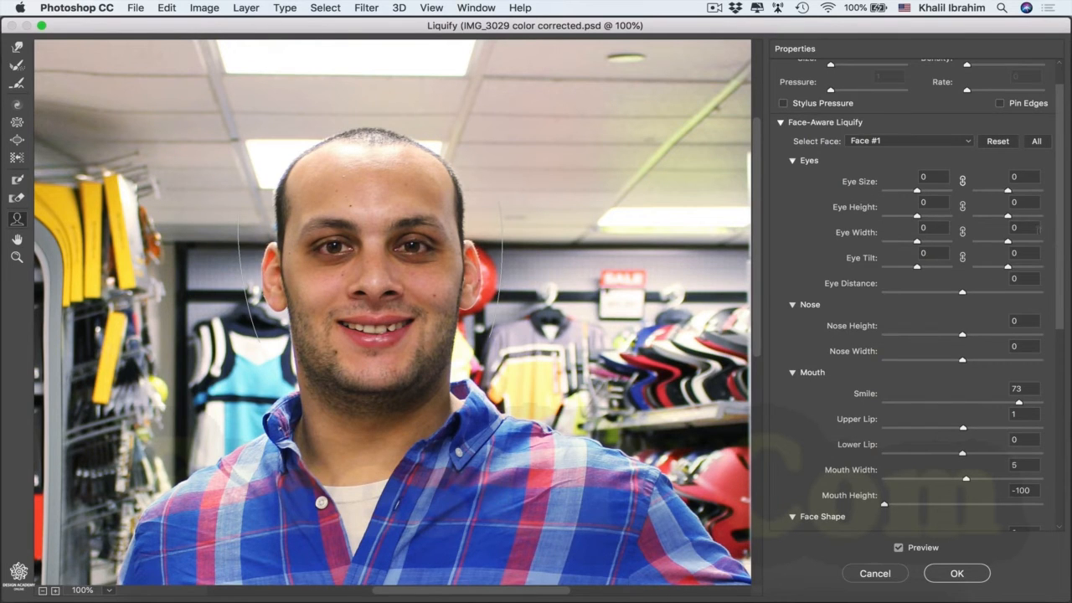
pyautogui.click(963, 182)
pyautogui.moveTo(917, 192); pyautogui.dragTo(994, 201)
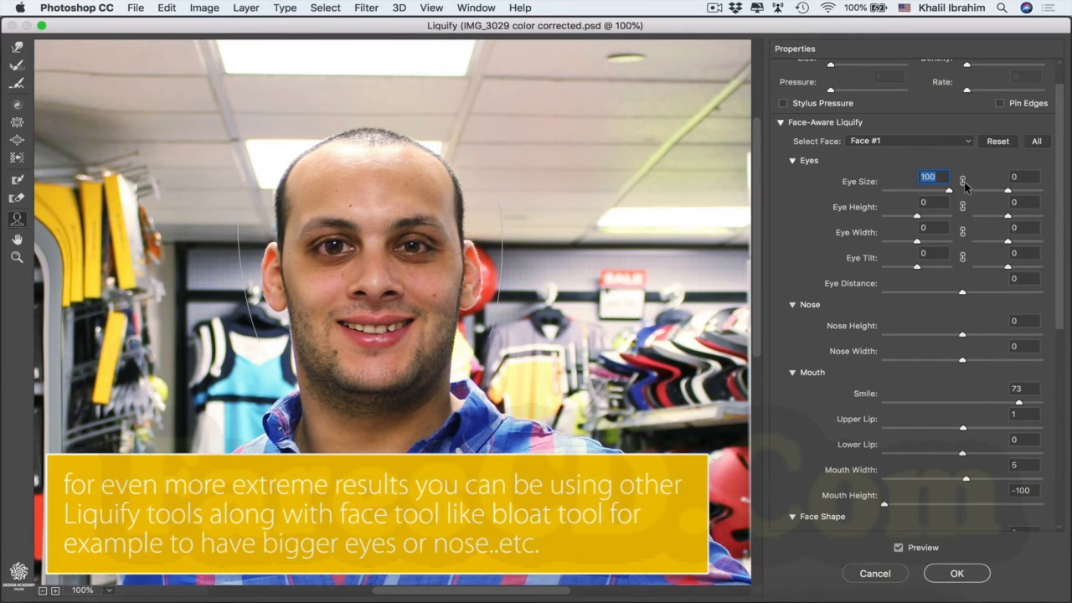
pyautogui.click(963, 181)
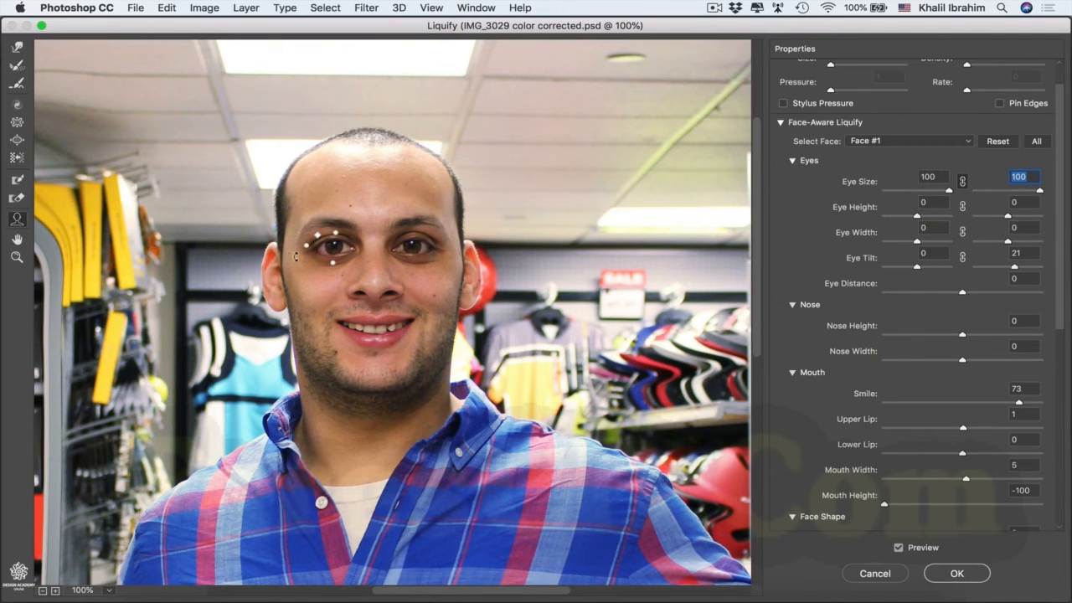
pyautogui.moveTo(296, 257)
pyautogui.mouseDown()
pyautogui.moveTo(294, 242)
pyautogui.moveTo(292, 256)
pyautogui.mouseUp()
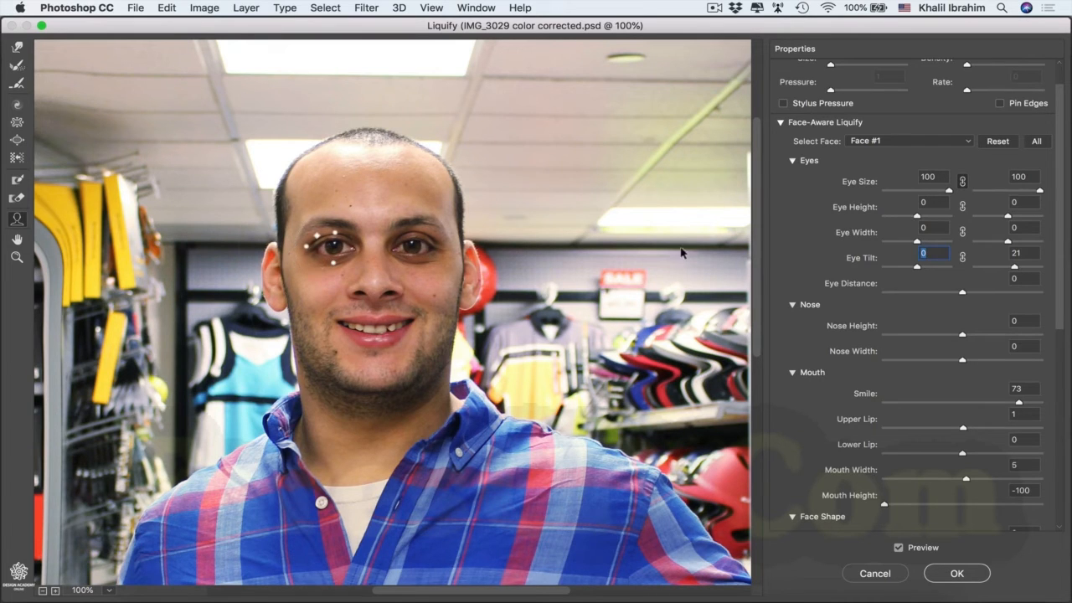
pyautogui.click(918, 244)
pyautogui.moveTo(918, 244); pyautogui.dragTo(949, 243)
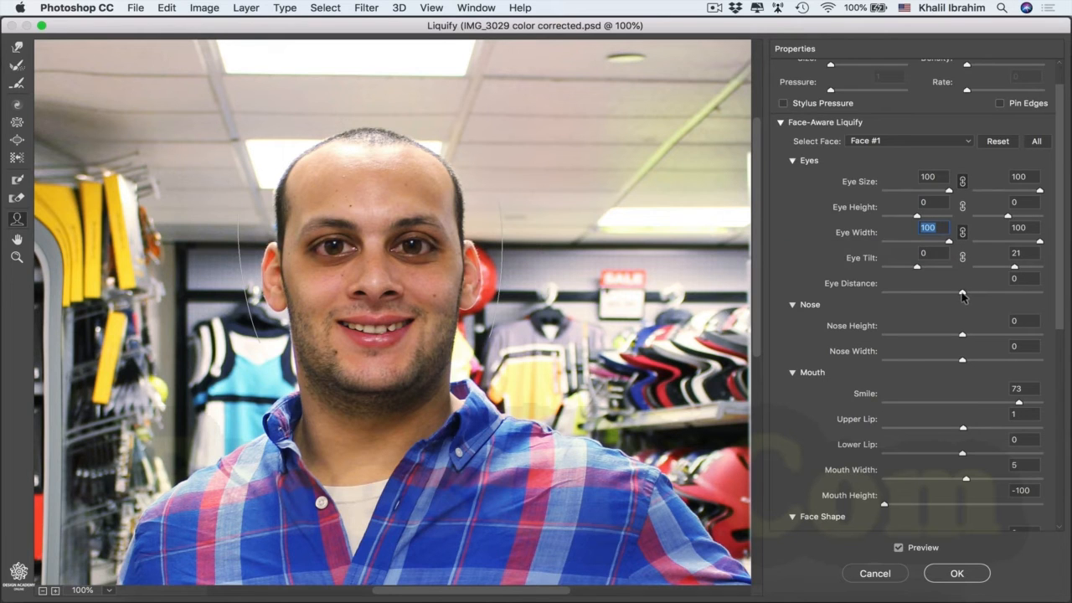
# Step: Try Eye Distance at -100 and set it to 100, and set Nose Height to 1 and Nose Width to -100
pyautogui.moveTo(976, 292); pyautogui.dragTo(854, 283)
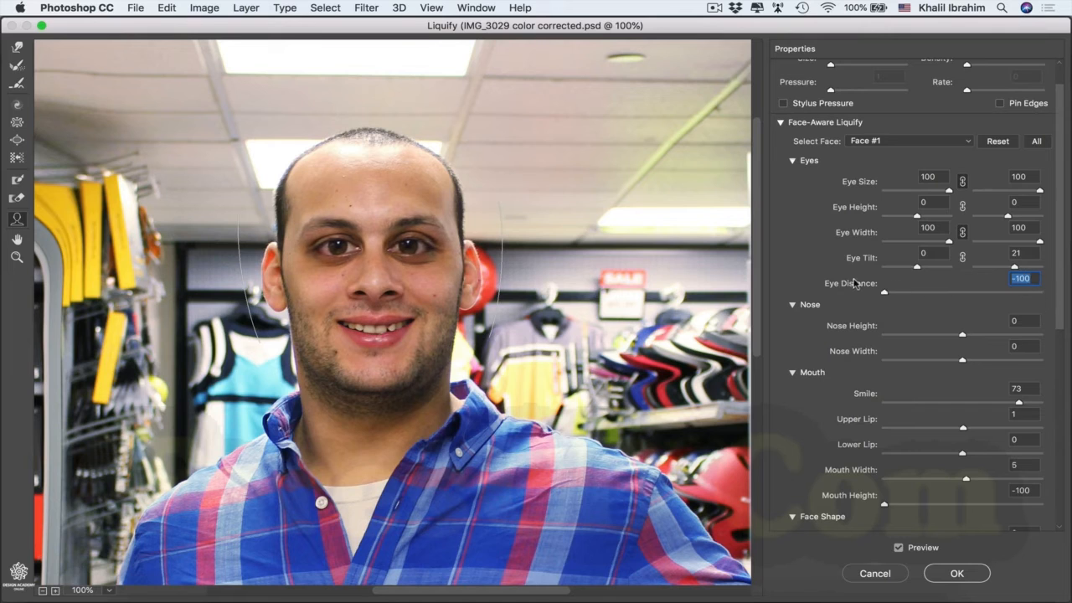
pyautogui.moveTo(858, 283); pyautogui.dragTo(1065, 302)
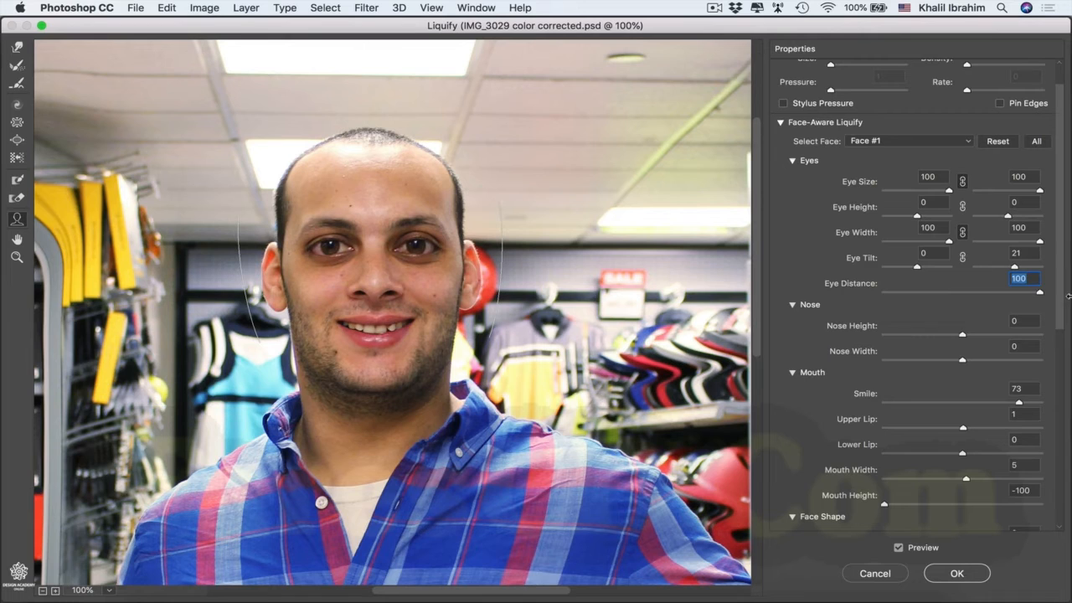
pyautogui.moveTo(962, 337)
pyautogui.mouseDown()
pyautogui.moveTo(947, 335)
pyautogui.moveTo(963, 335)
pyautogui.mouseUp()
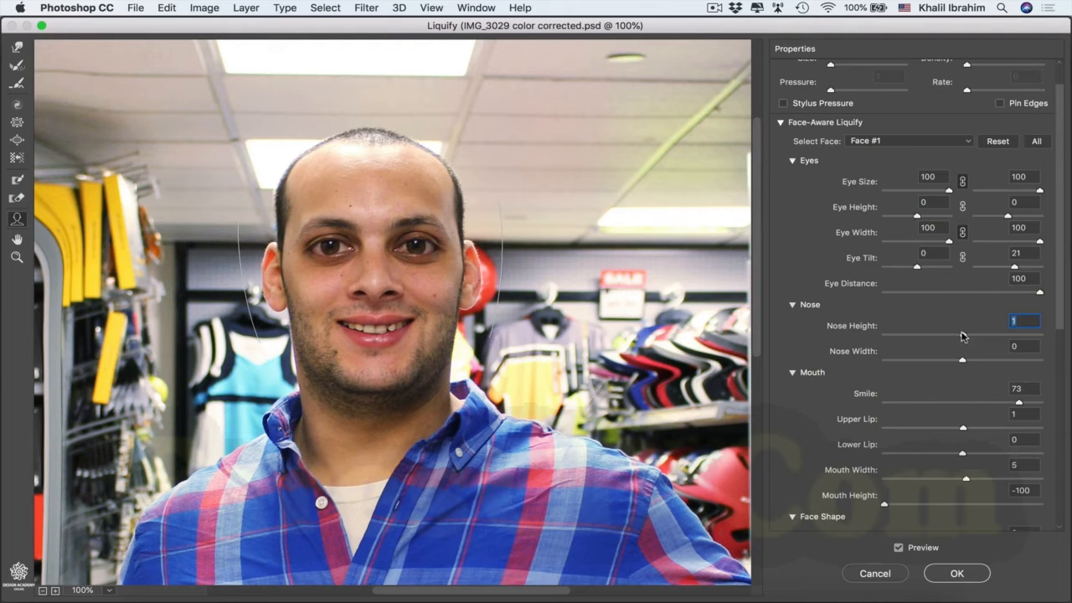
pyautogui.moveTo(963, 362); pyautogui.dragTo(873, 361)
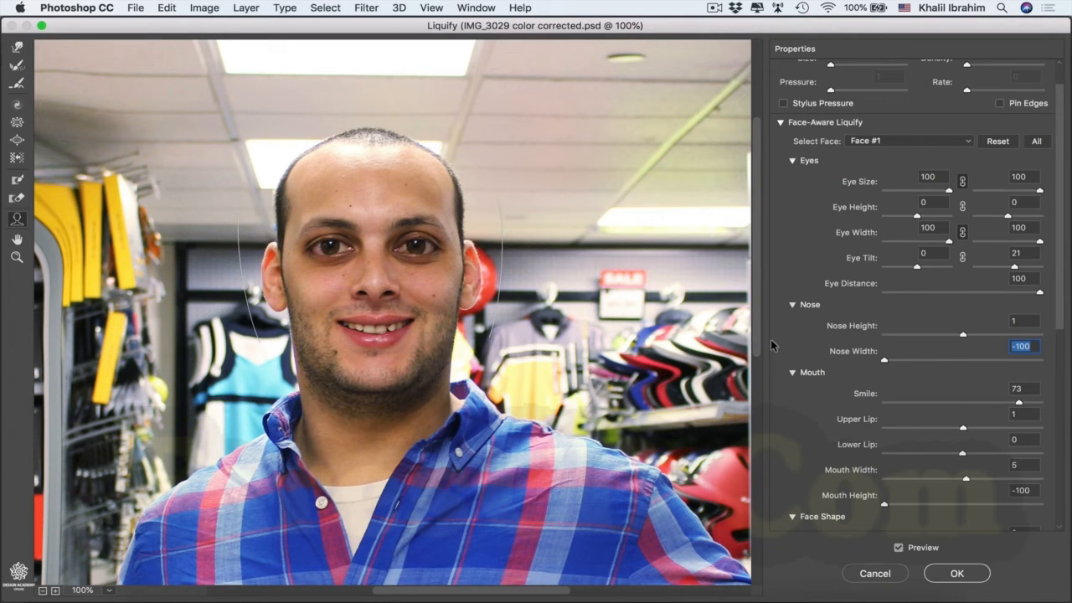
# Step: Reset all face-aware adjustments of Face #1 and apply the Liquify filter
pyautogui.scroll(2, 770, 339)
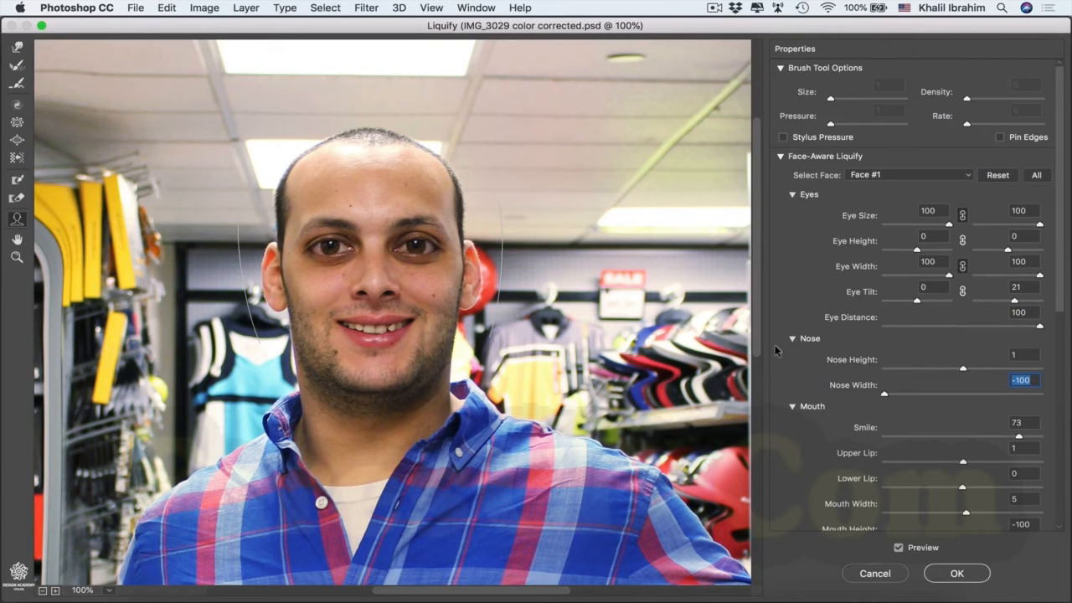
pyautogui.click(1004, 179)
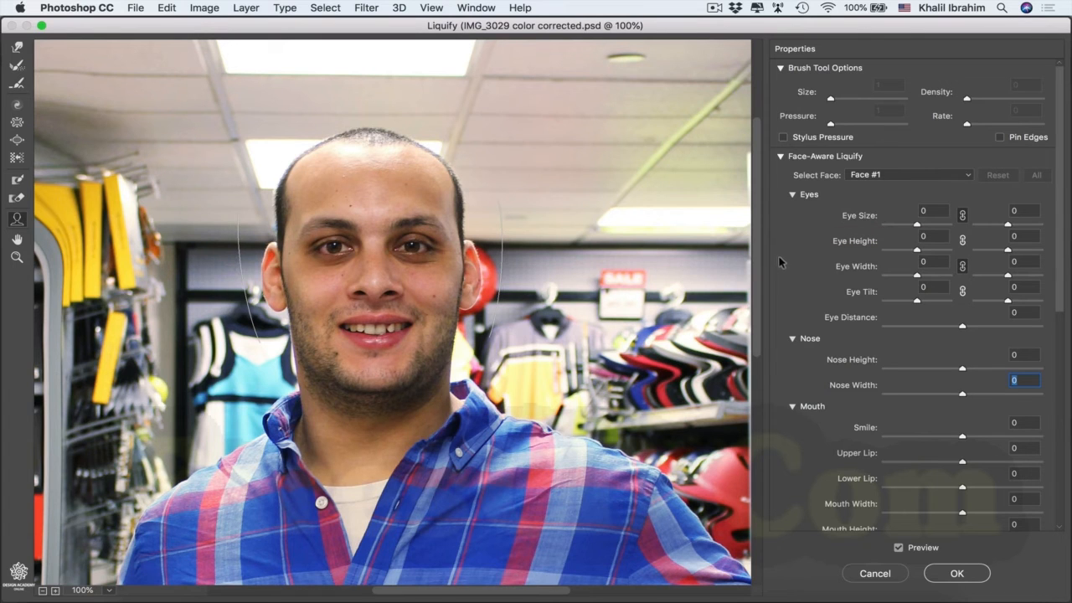
pyautogui.click(942, 576)
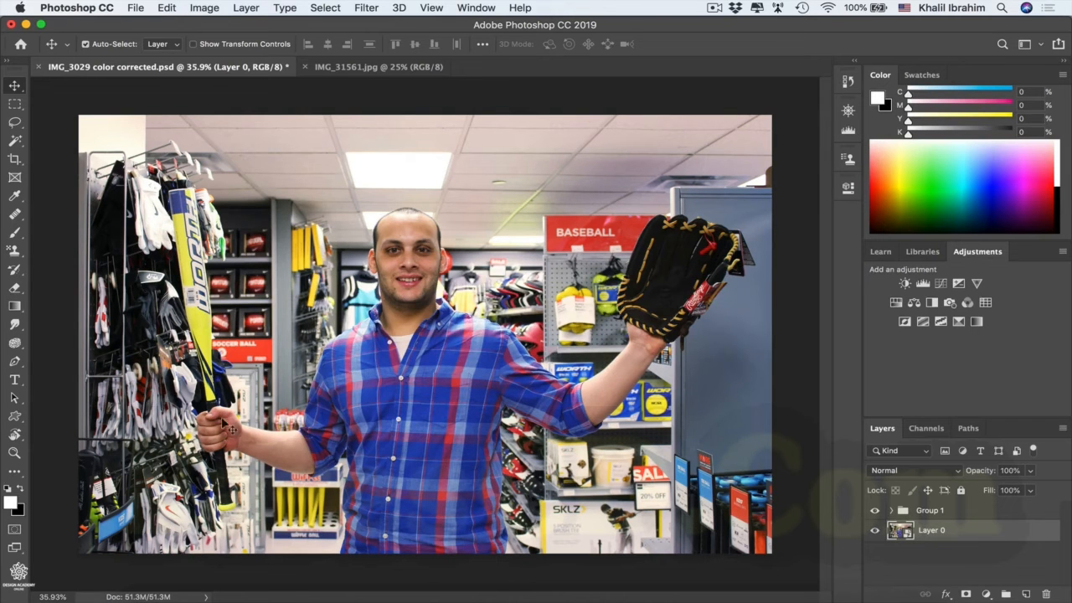
# Step: Switch to the IMG_31561.jpg document and convert its Background layer to a smart object
pyautogui.click(383, 69)
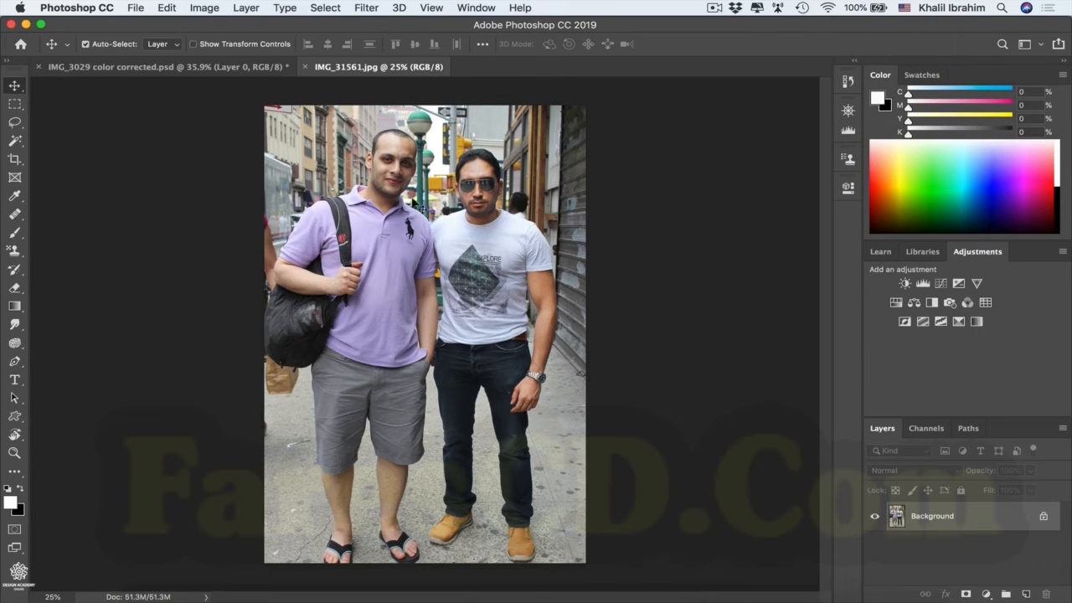
pyautogui.rightClick(979, 520)
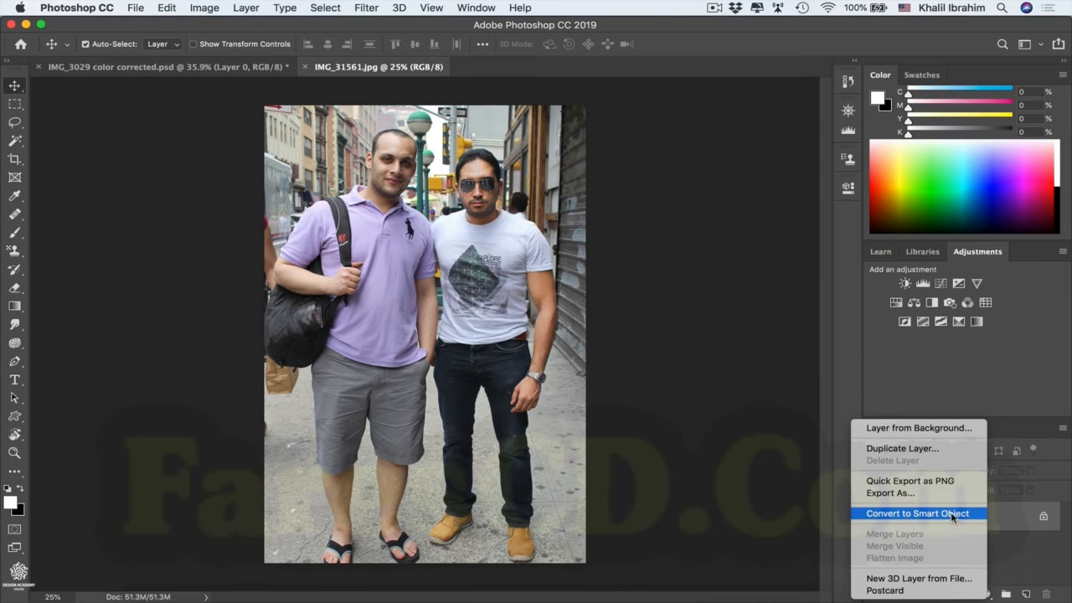
pyautogui.click(955, 516)
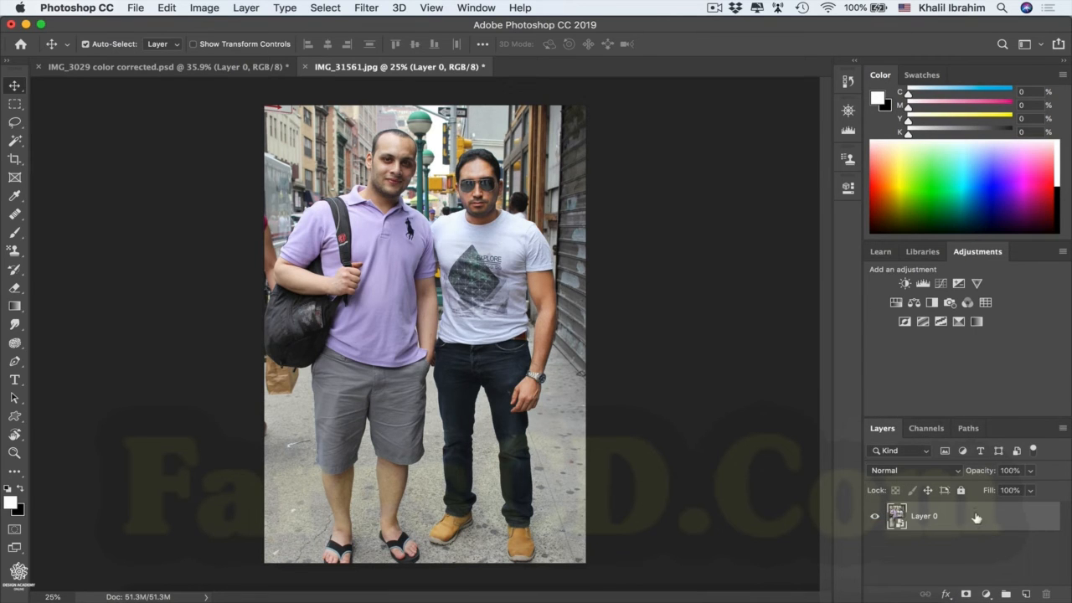
# Step: Open the Liquify filter for Layer 0 and frame both men's faces at 66.7%
pyautogui.click(369, 8)
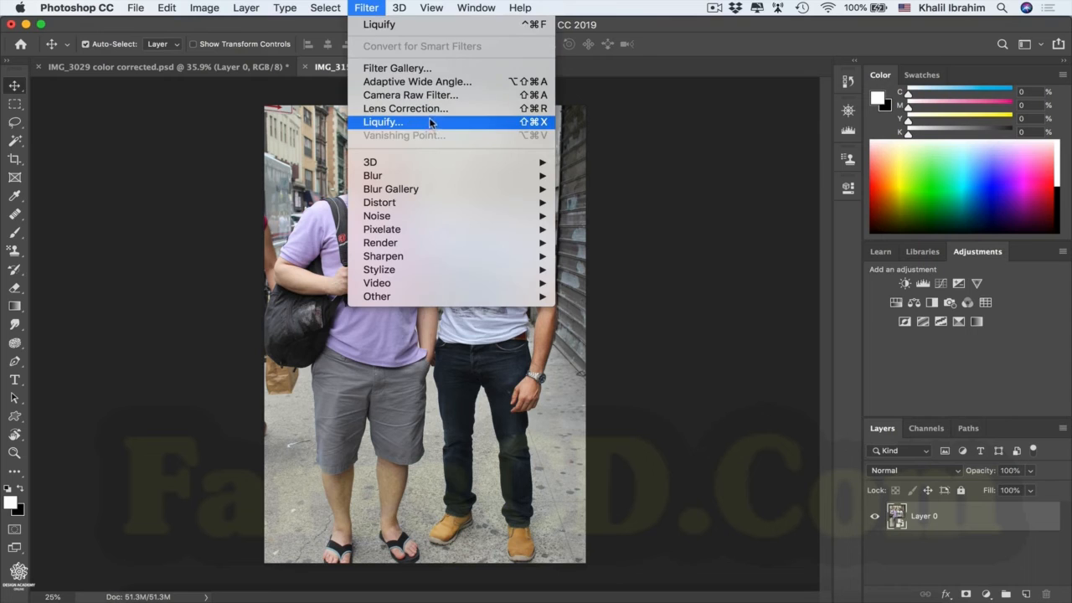
pyautogui.click(428, 121)
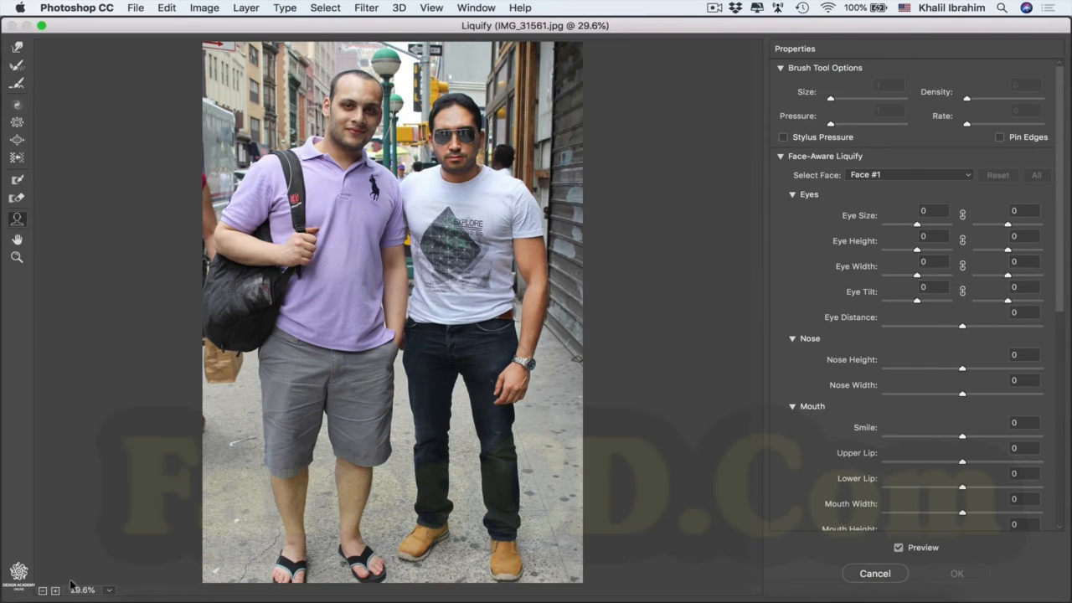
pyautogui.click(55, 591)
pyautogui.click(55, 590)
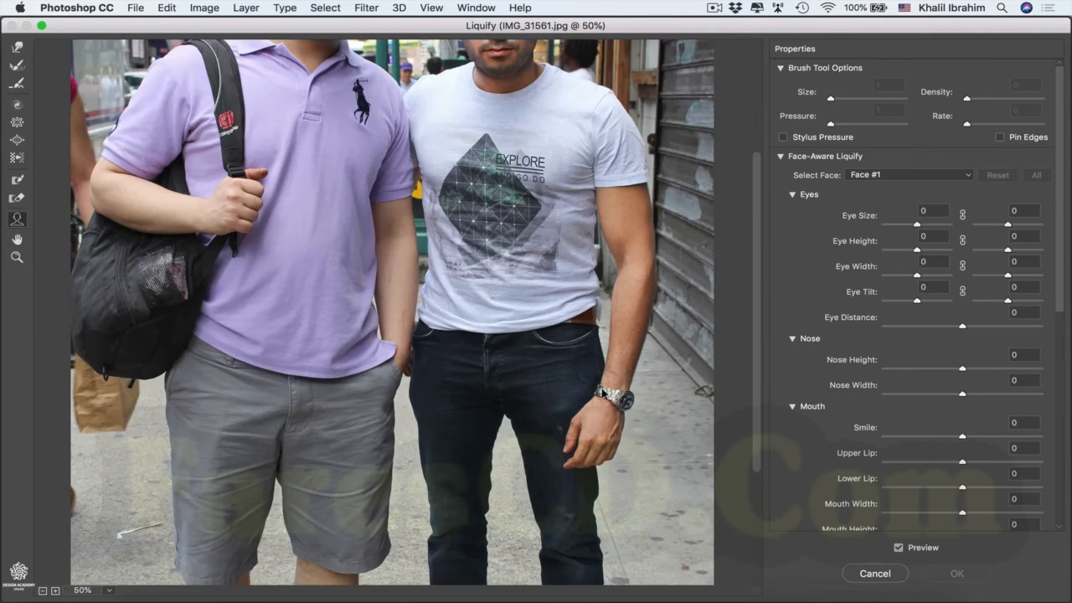
pyautogui.moveTo(756, 345); pyautogui.dragTo(762, 219)
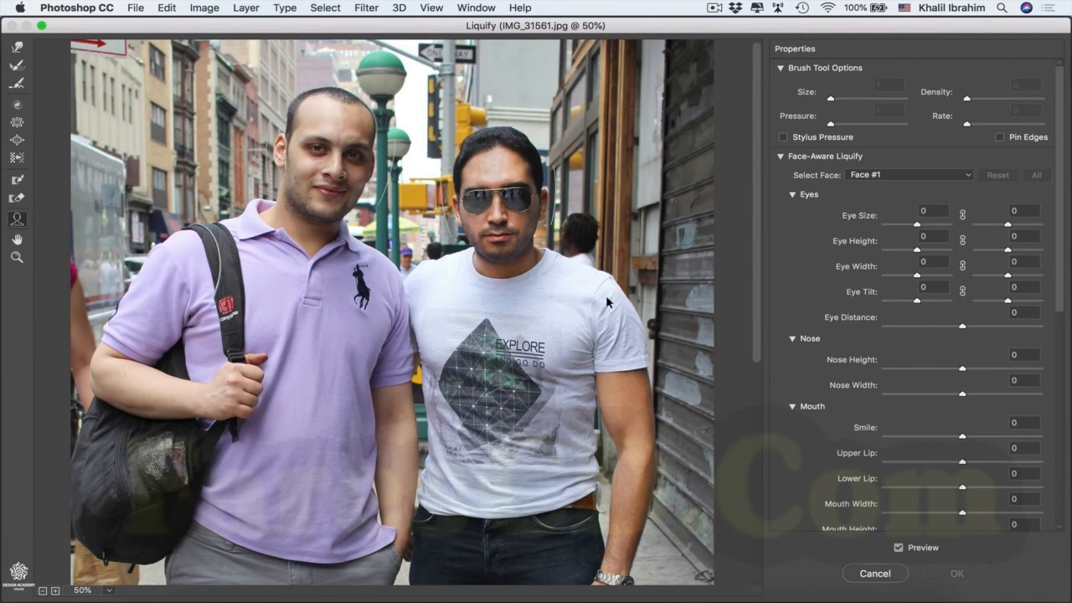
pyautogui.click(56, 590)
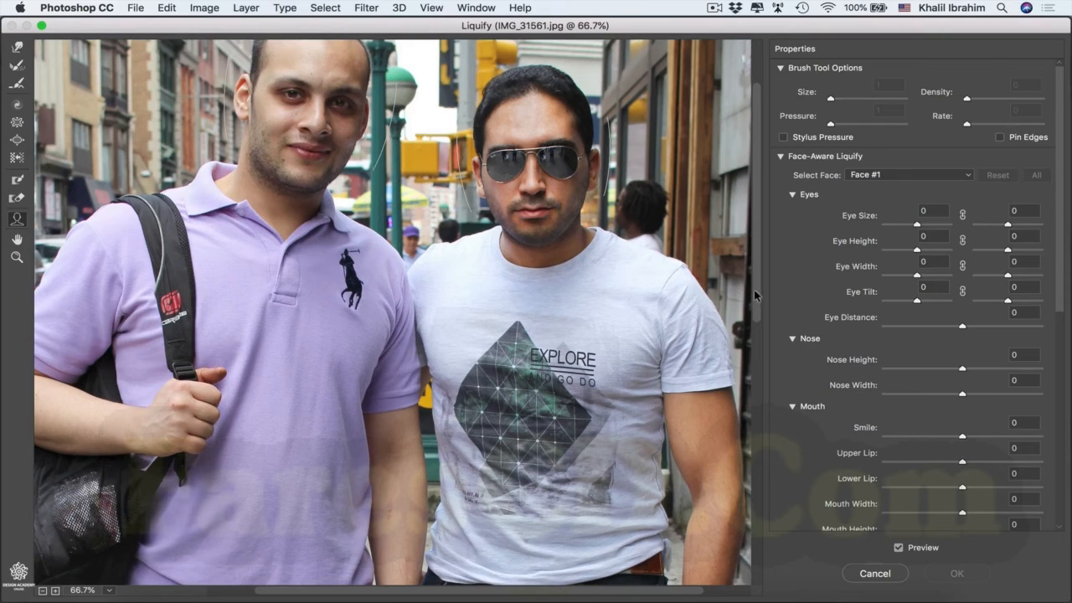
pyautogui.moveTo(756, 295); pyautogui.dragTo(751, 221)
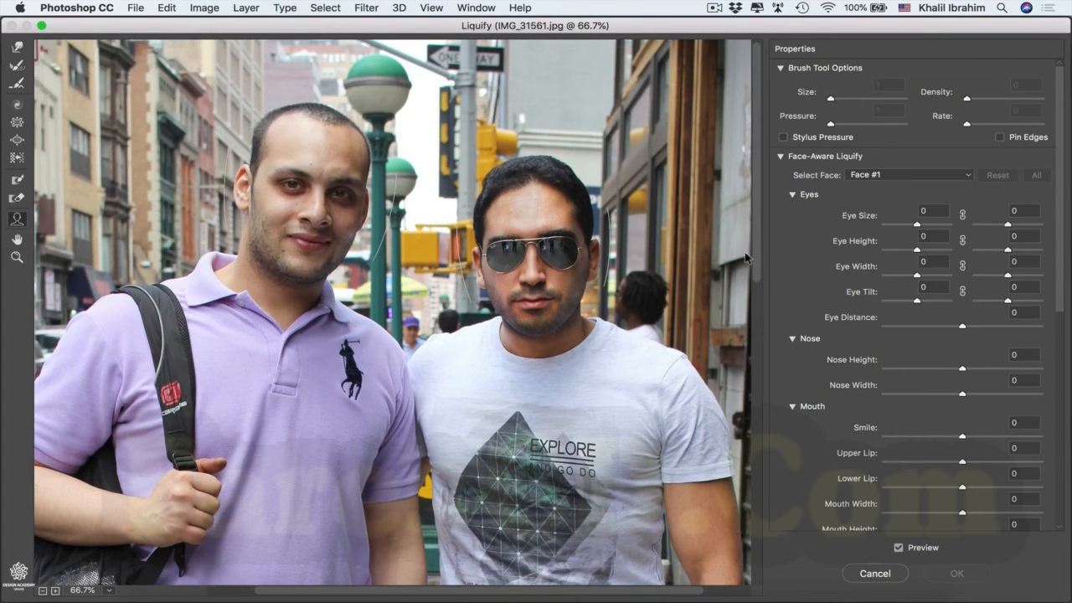
# Step: Examine the face-aware handles around the eyes, nose and mouth of both men
pyautogui.moveTo(549, 275)
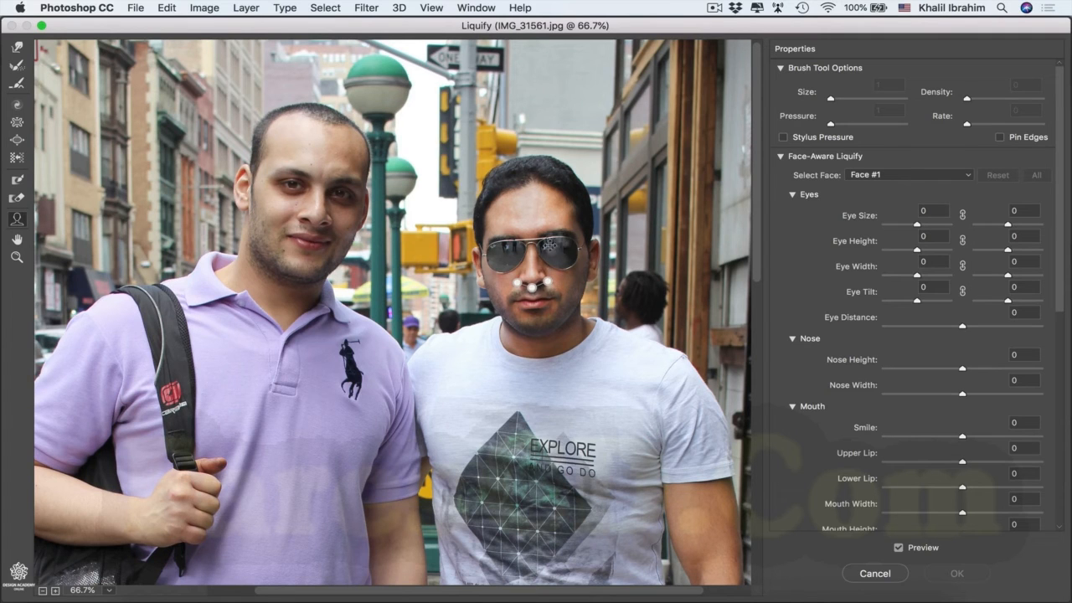
pyautogui.moveTo(500, 247)
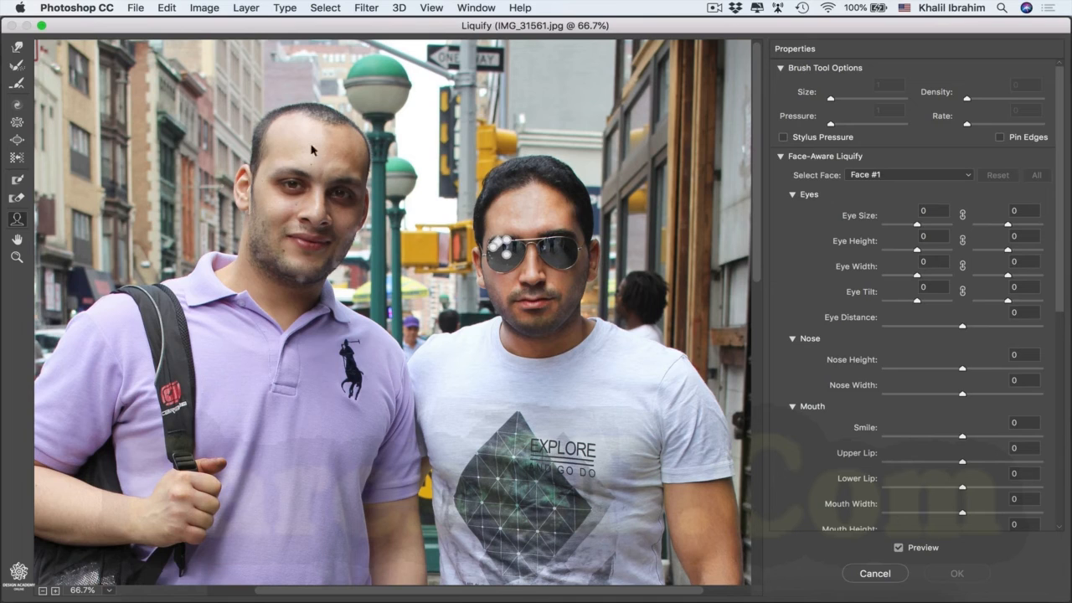
pyautogui.moveTo(313, 257)
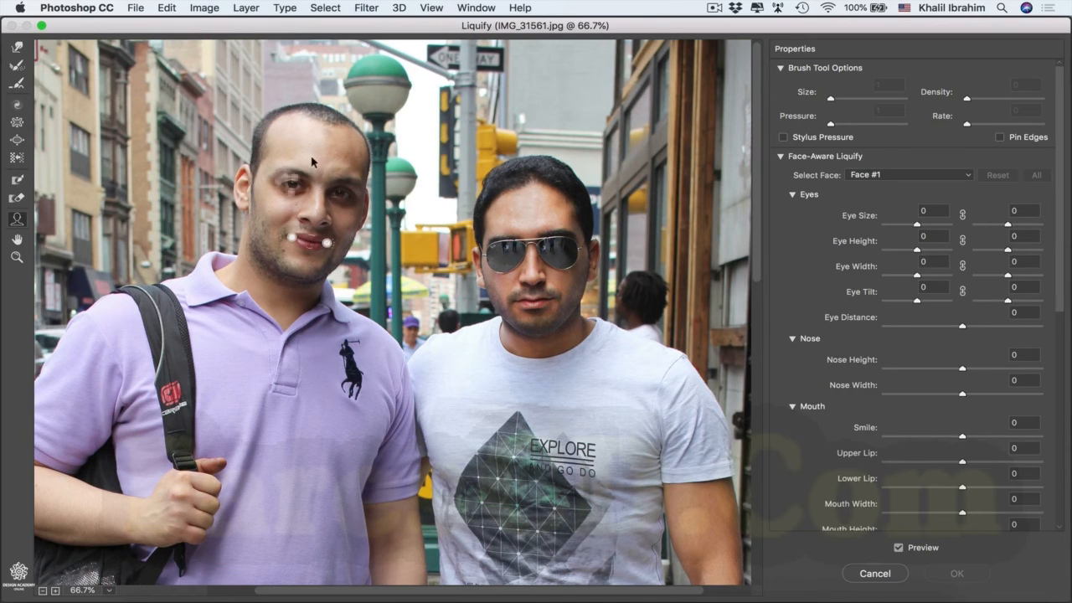
pyautogui.moveTo(289, 180)
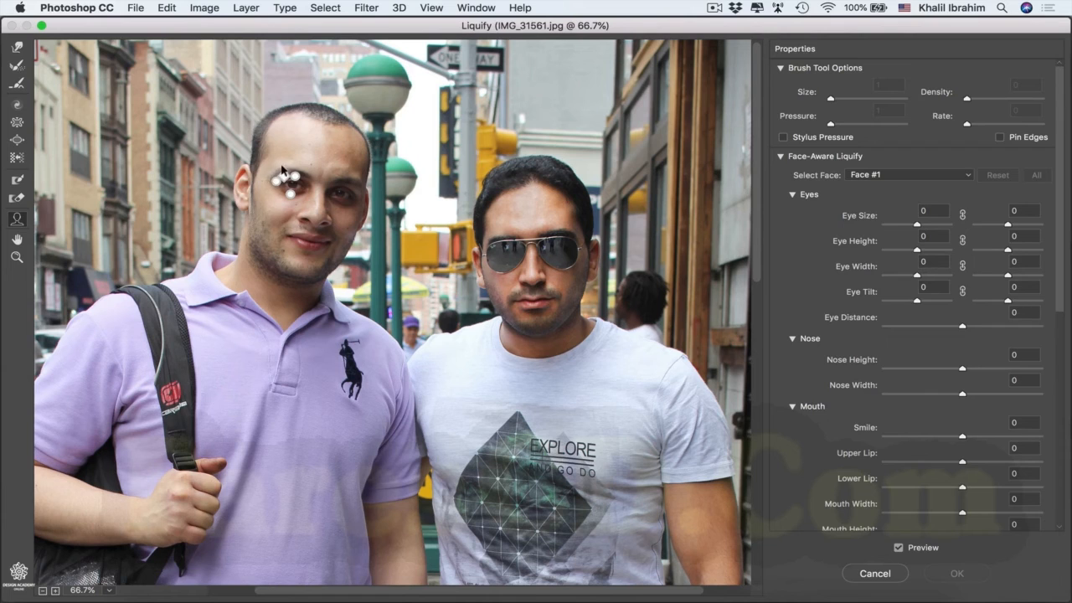
pyautogui.moveTo(537, 230)
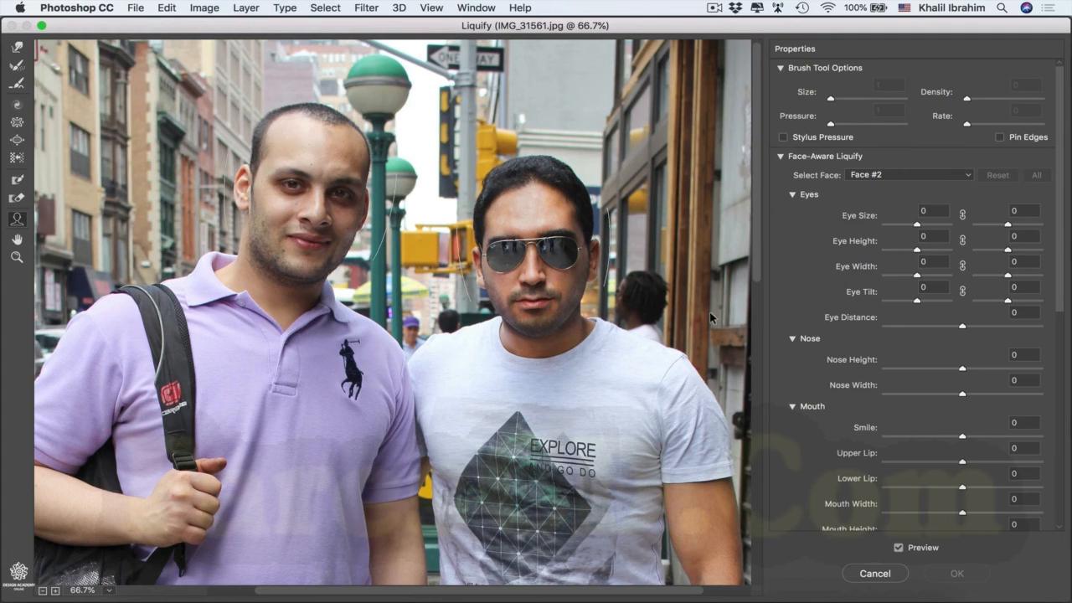
# Step: Increase the Smile and reduce the Mouth Height of Face #2, the man wearing sunglasses
pyautogui.moveTo(1061, 302); pyautogui.dragTo(1055, 379)
pyautogui.moveTo(981, 297); pyautogui.dragTo(1002, 299)
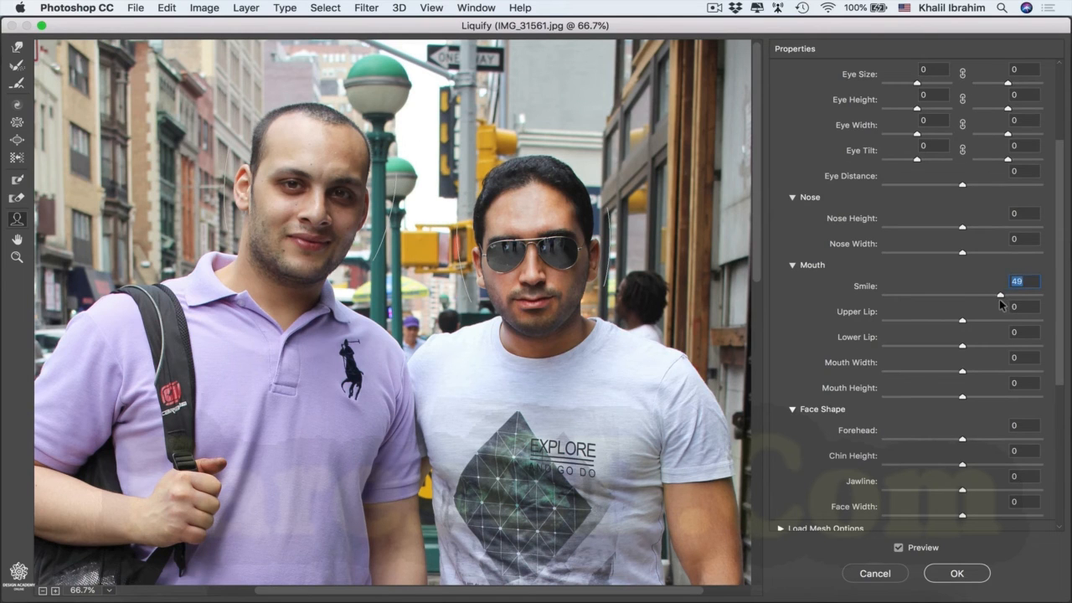
pyautogui.moveTo(999, 299); pyautogui.dragTo(1052, 306)
pyautogui.moveTo(1051, 305); pyautogui.dragTo(1006, 298)
pyautogui.click(963, 399)
pyautogui.moveTo(963, 401); pyautogui.dragTo(927, 402)
pyautogui.moveTo(1007, 299); pyautogui.dragTo(1008, 300)
# Step: Select the face of the man in the purple shirt, increase its Smile and reduce its Mouth Height
pyautogui.click(317, 152)
pyautogui.moveTo(963, 297); pyautogui.dragTo(1012, 300)
pyautogui.moveTo(965, 403); pyautogui.dragTo(927, 402)
# Step: Apply the Liquify filter and toggle the layer's smart filters off and on to compare before and after
pyautogui.click(970, 573)
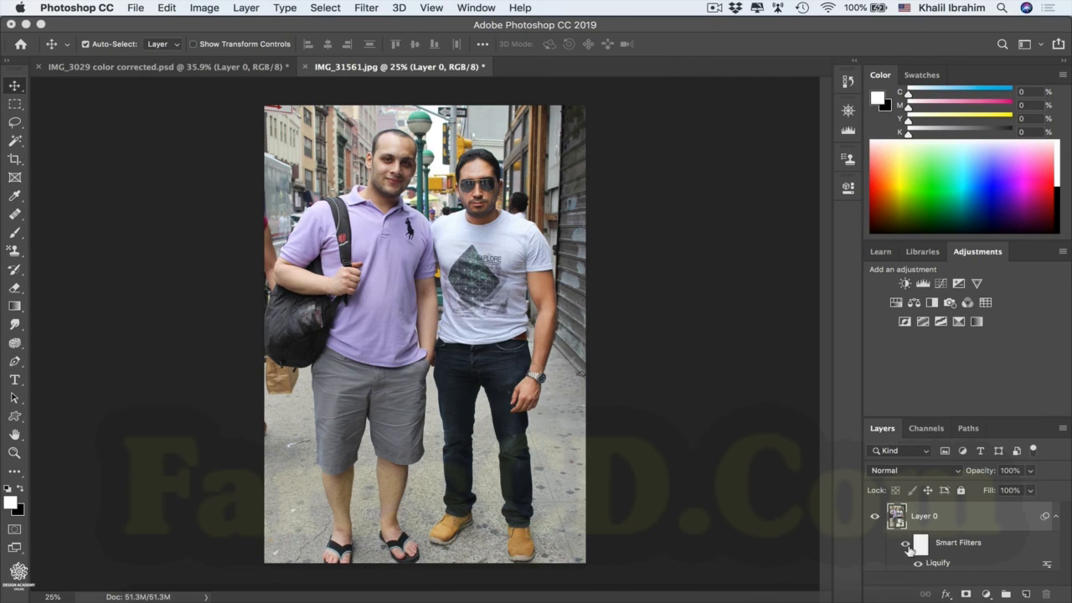
pyautogui.click(905, 544)
pyautogui.click(904, 544)
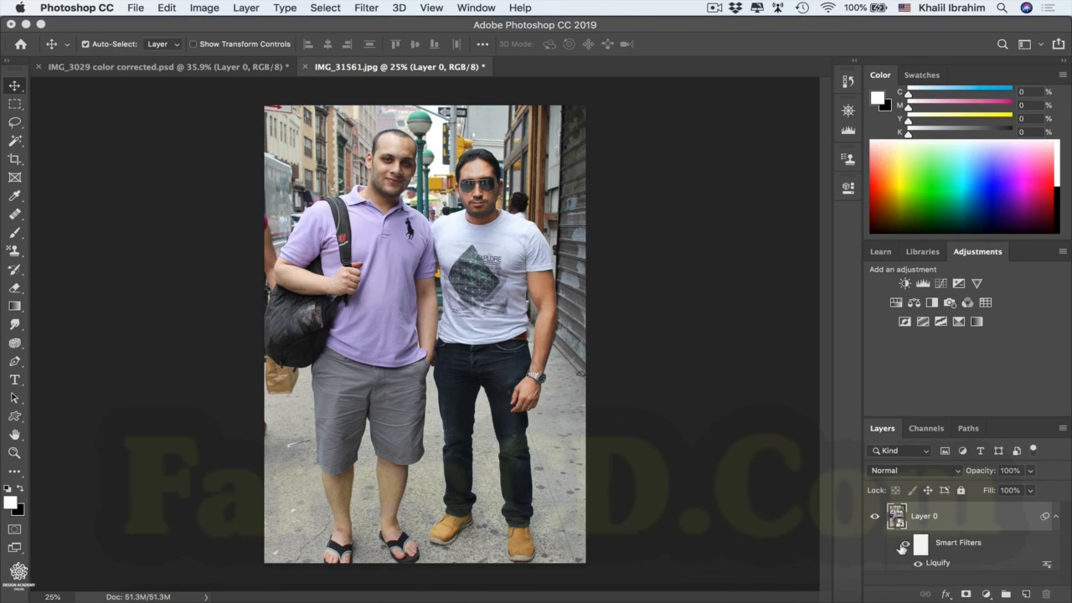